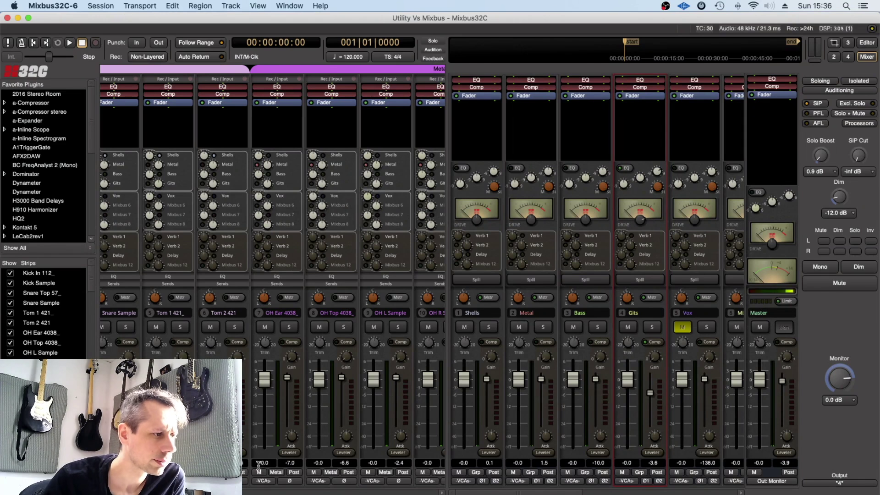
Turn Acc Git 1 Neck's send down to -90 and delete send 1.
left_click_drag(173, 492, 304, 492)
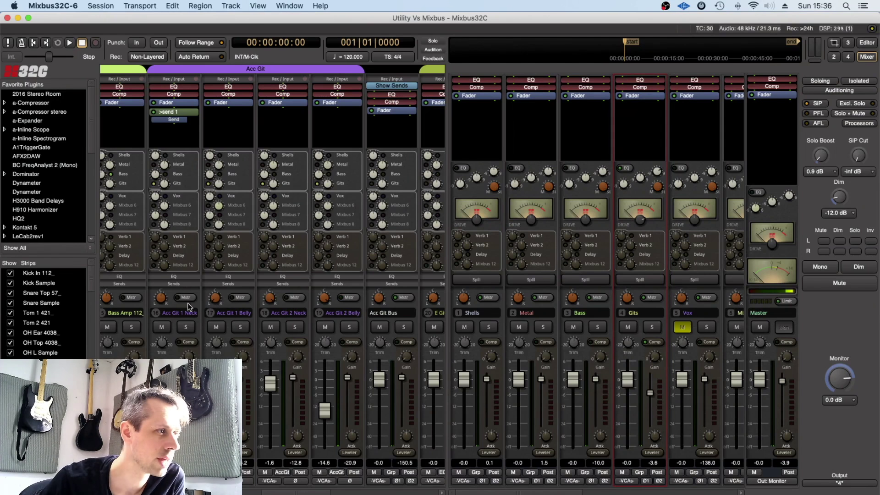
left_click_drag(160, 301, 160, 321)
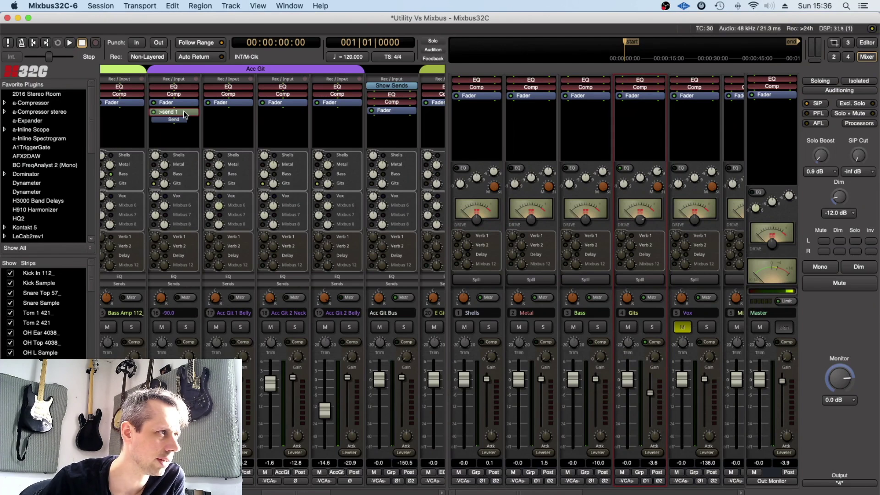
key("Delete")
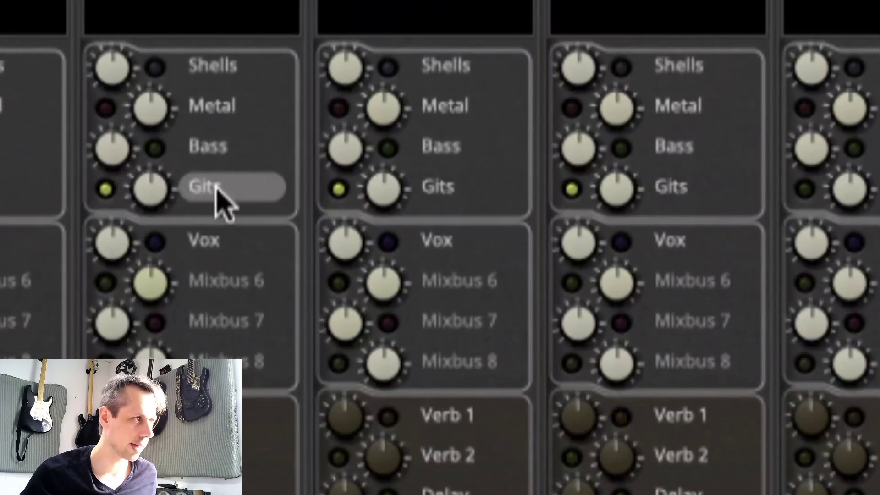
Stop Acc Git 1 Belly feeding the Gits bus and play from about 24 seconds.
left_click(106, 189)
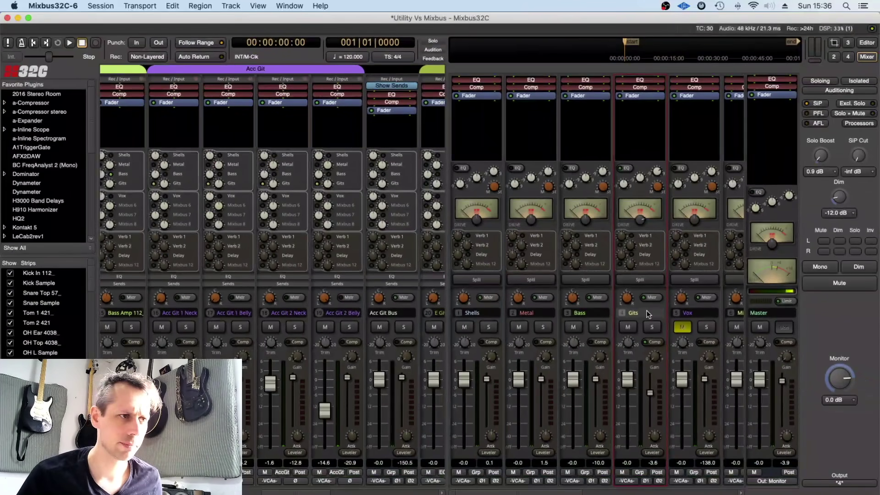
key("space")
left_click(681, 51)
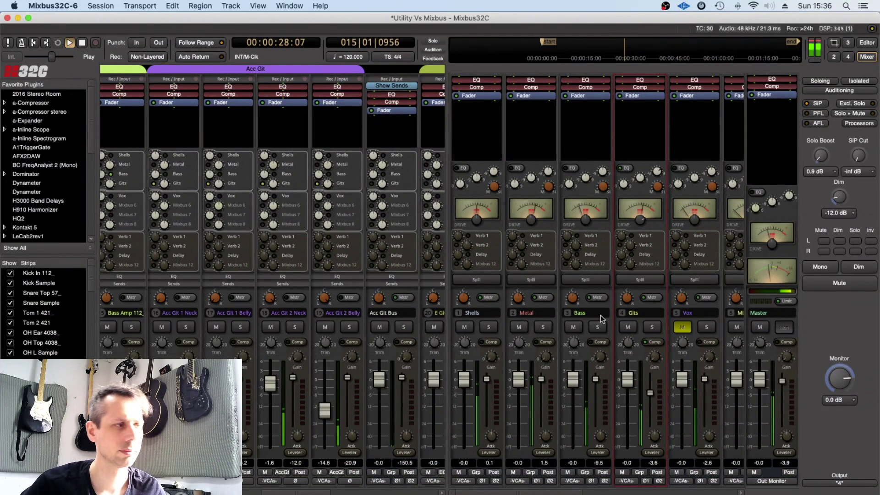
Solo the Gits mixbus and lower its trim to 7.8.
left_click(652, 327)
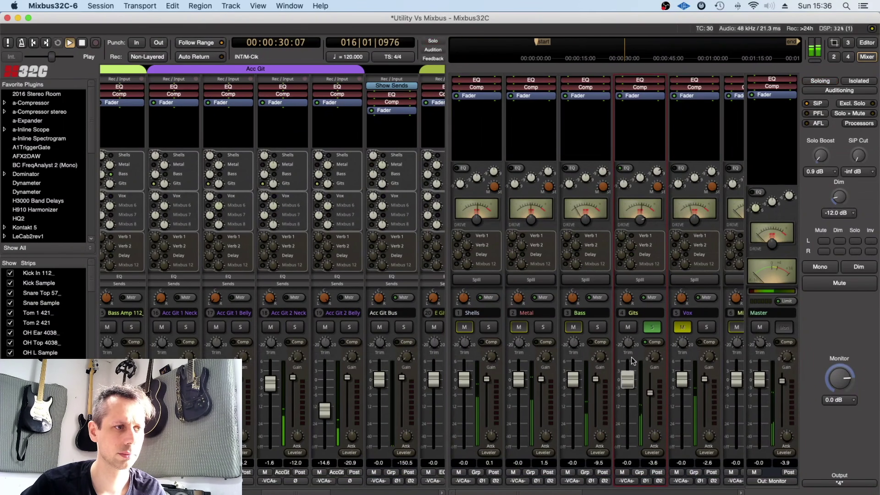
mouse_move(635, 350)
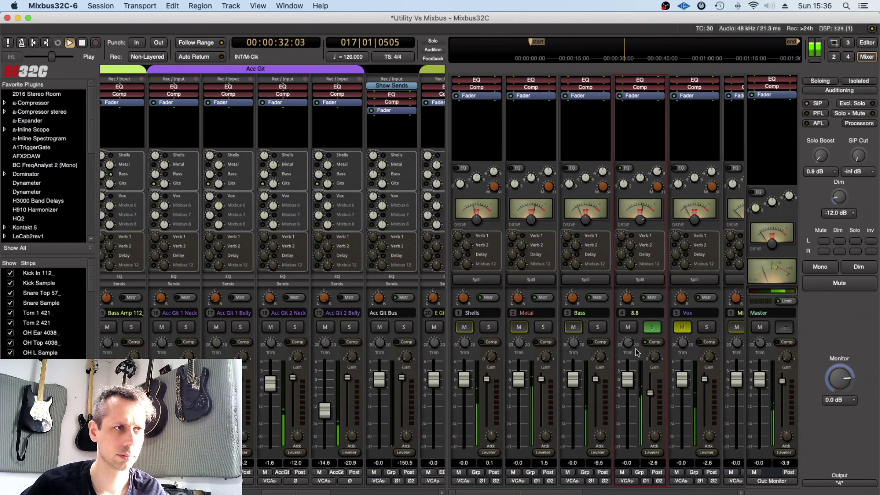
scroll(632, 351, "down", 1)
Listen to the soloed Gits bus during playback, then stop back at the start.
key("space")
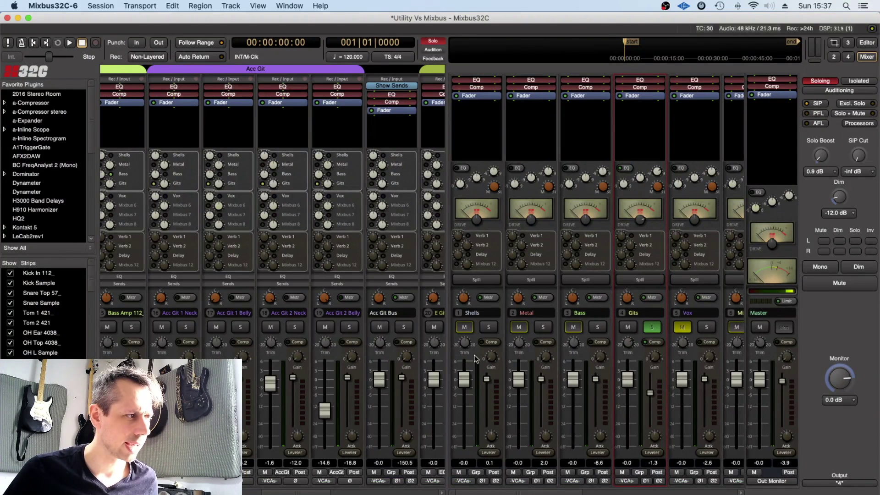
key("space")
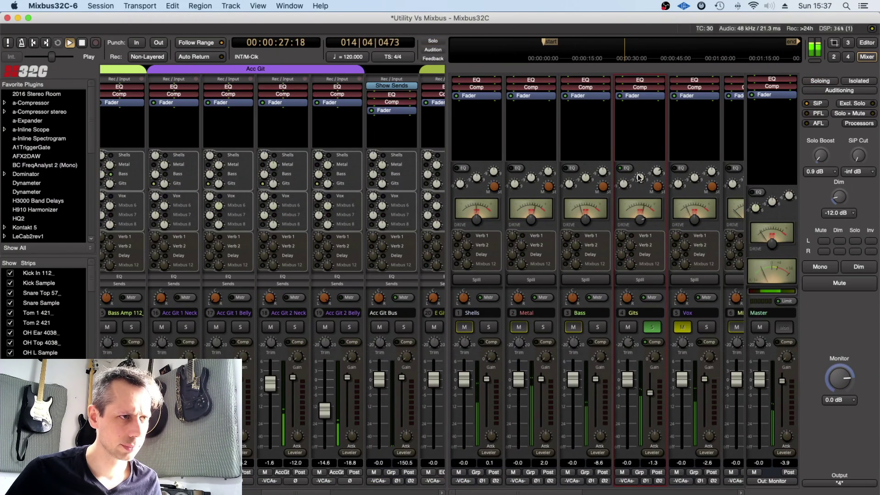
mouse_move(658, 188)
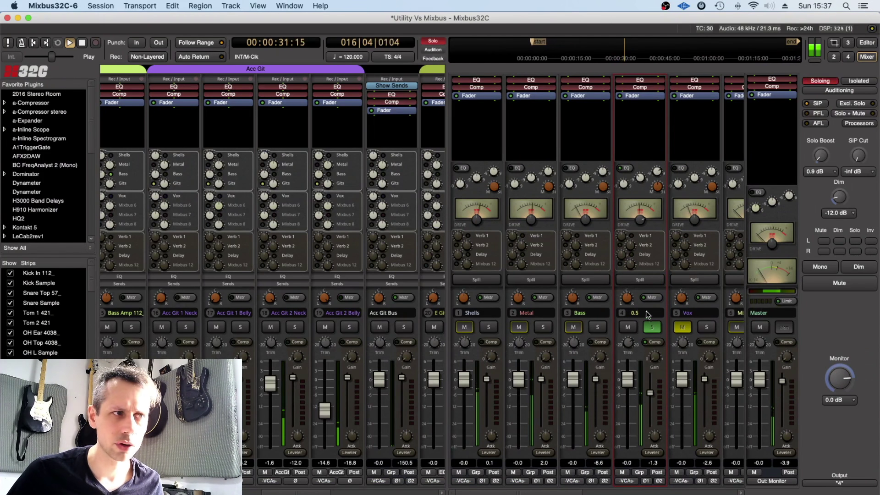
mouse_move(659, 226)
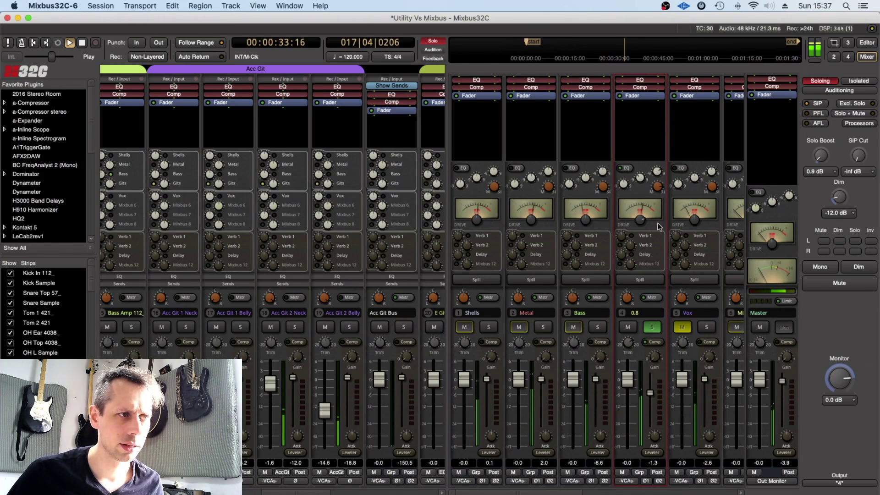
key("Home")
key("space")
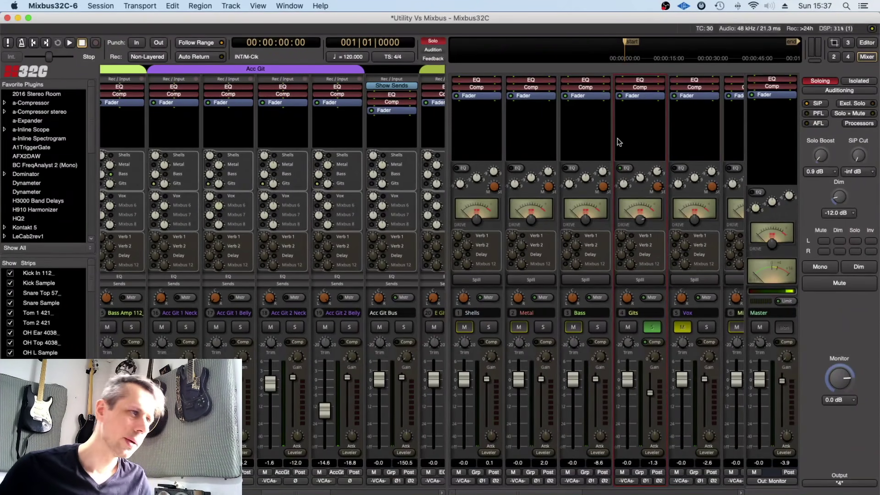
right_click(644, 134)
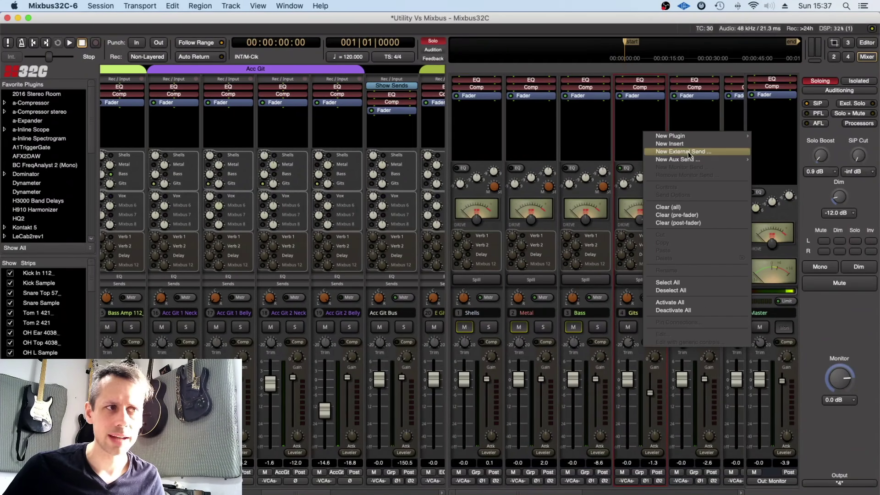
Dismiss the Gits processor menu and spill the Gits mixbus to show its six feeding guitar tracks.
left_click(639, 127)
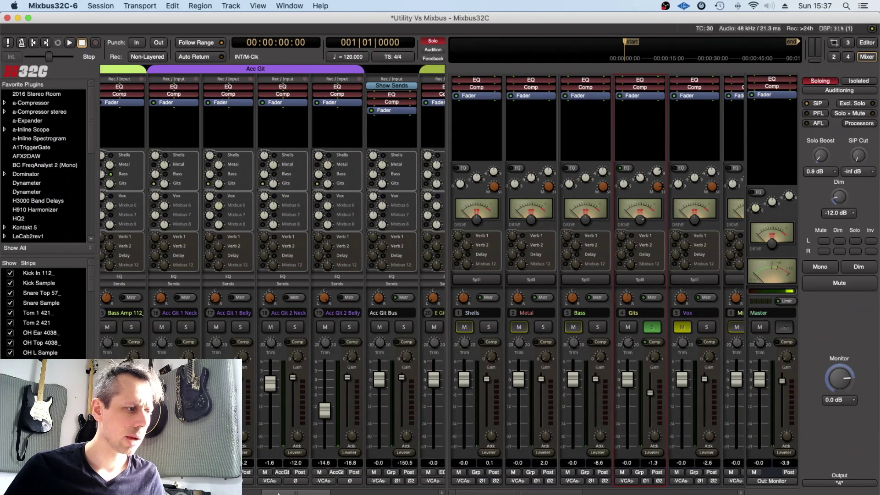
left_click_drag(259, 494, 286, 494)
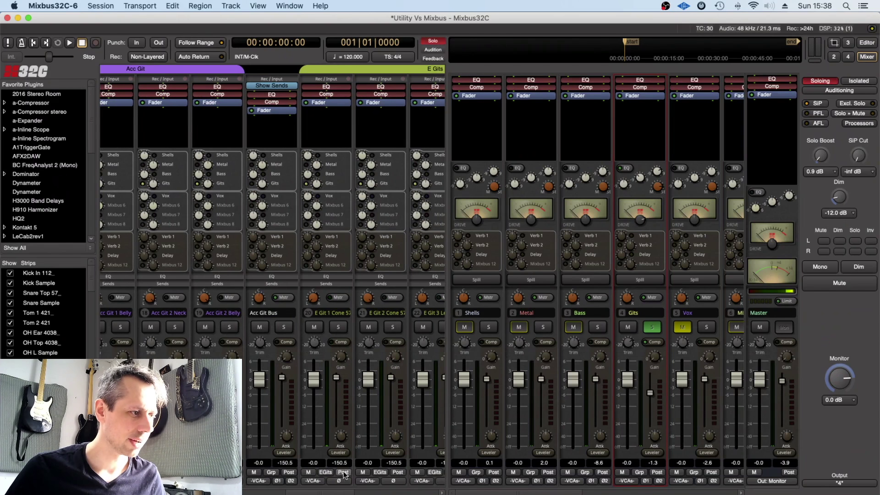
left_click_drag(341, 492, 364, 493)
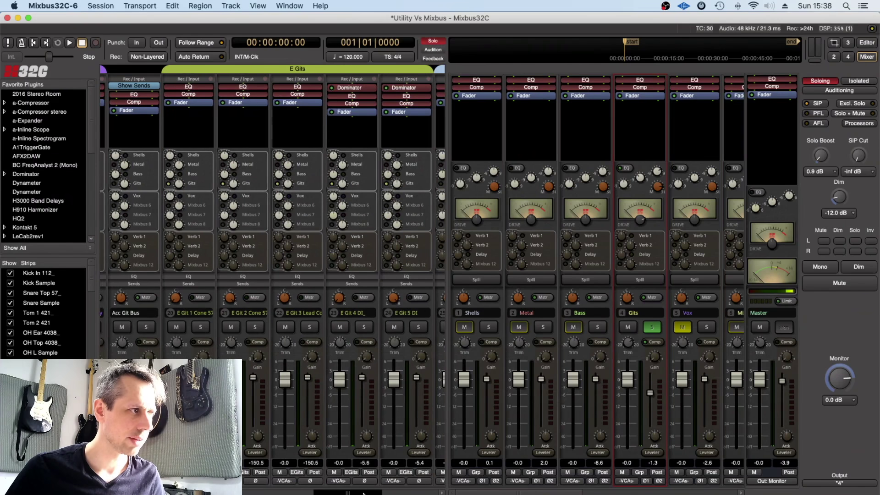
scroll(358, 486, "right", 2)
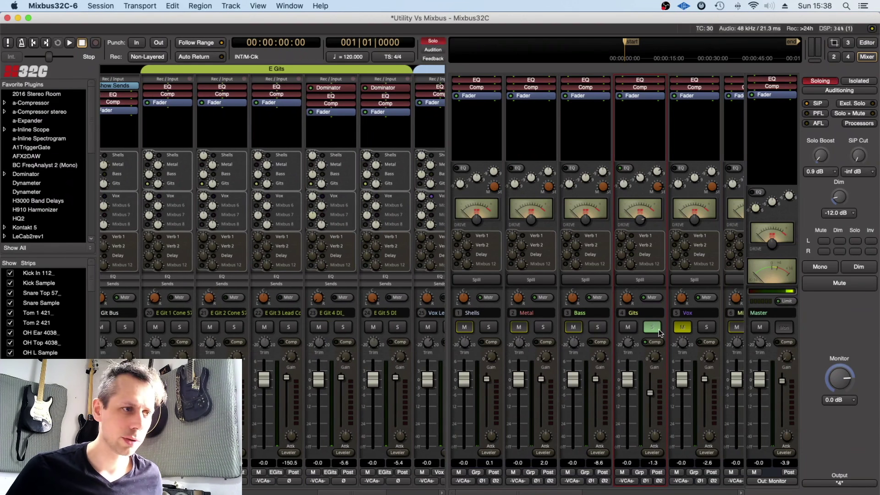
left_click(648, 279)
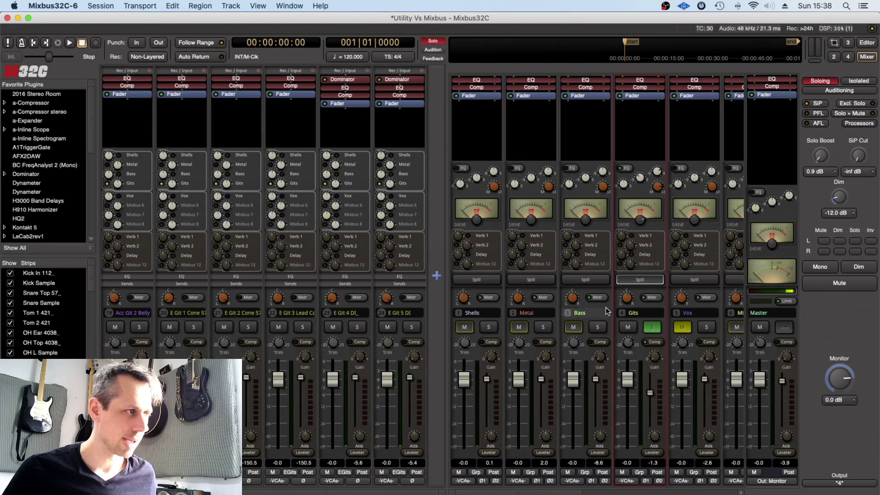
key("space")
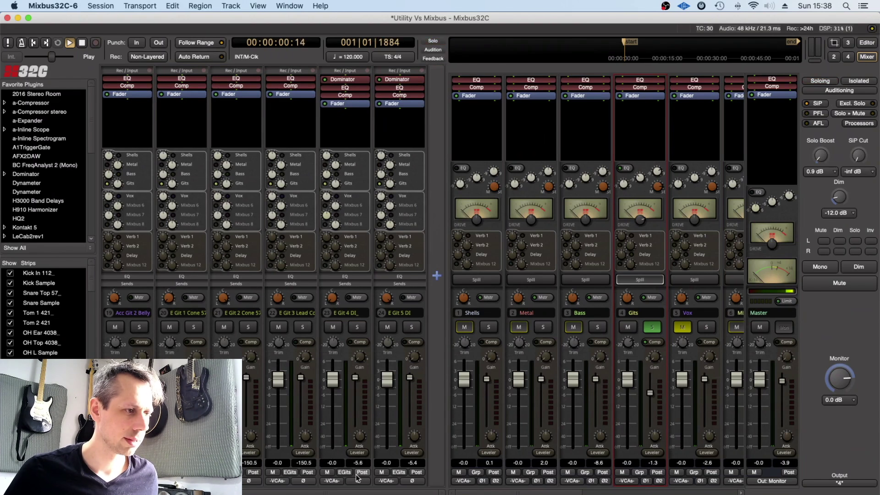
left_click(741, 52)
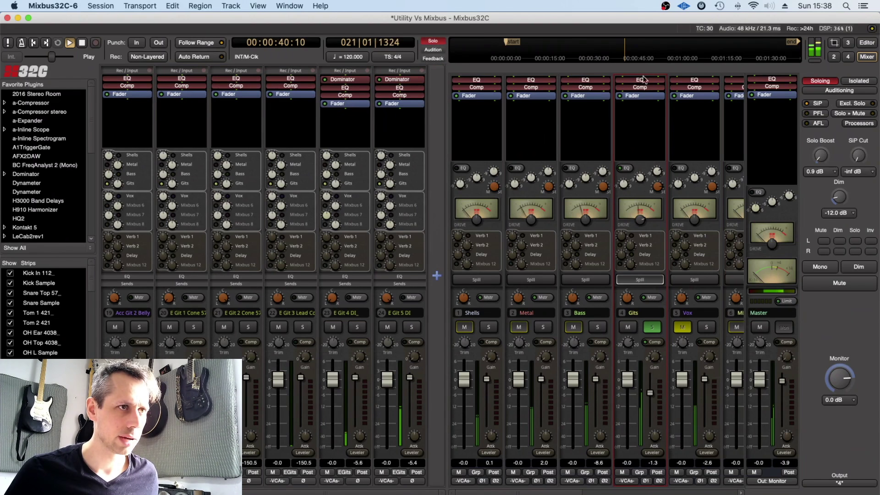
scroll(312, 493, "left", 3)
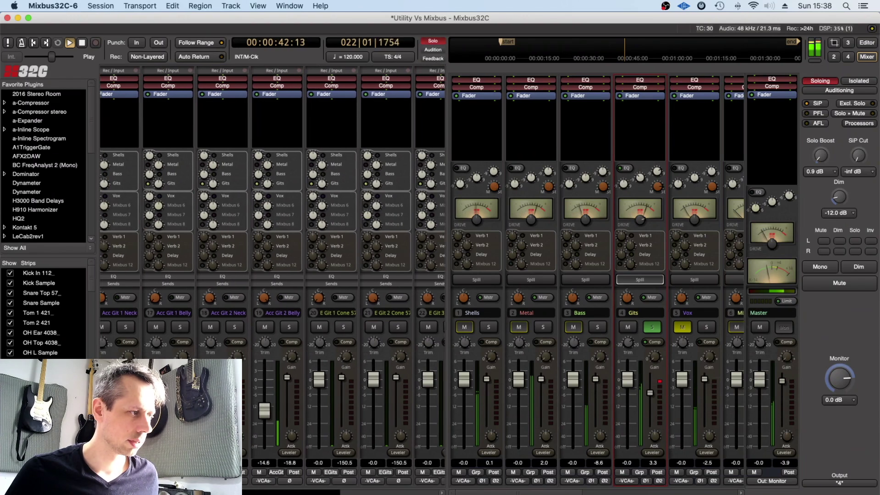
key("space")
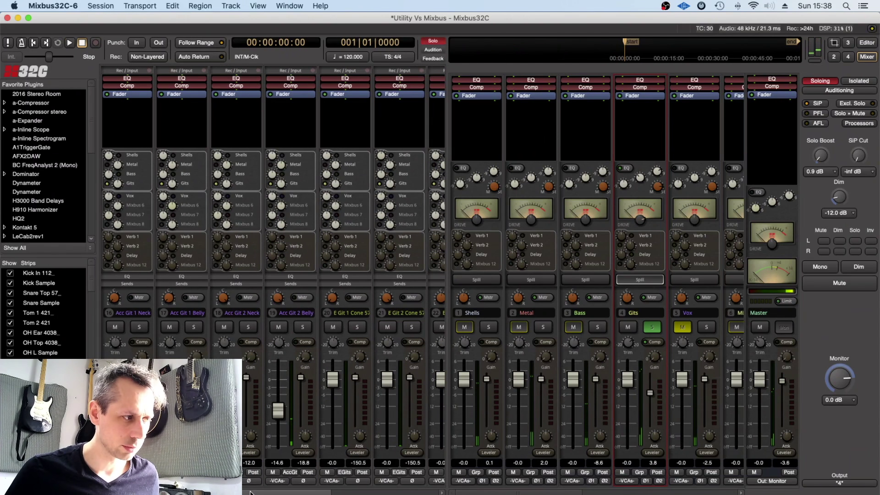
key("space")
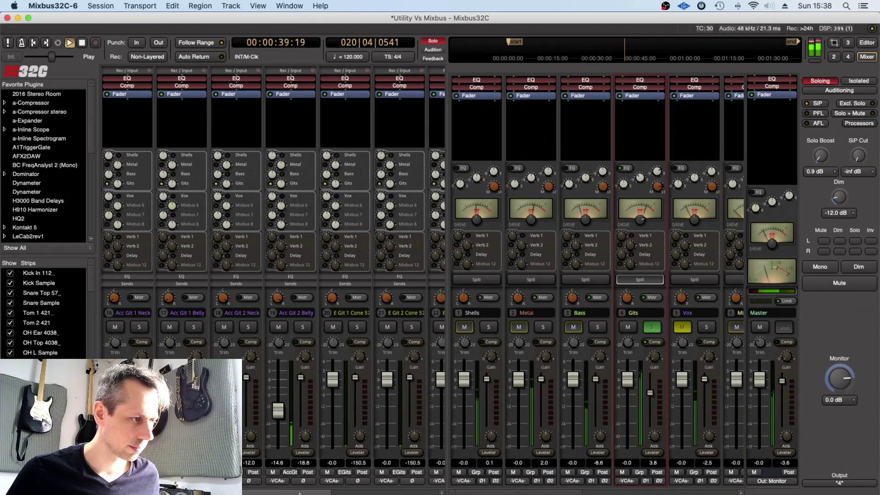
scroll(375, 492, "right", 5)
scroll(375, 493, "right", 3)
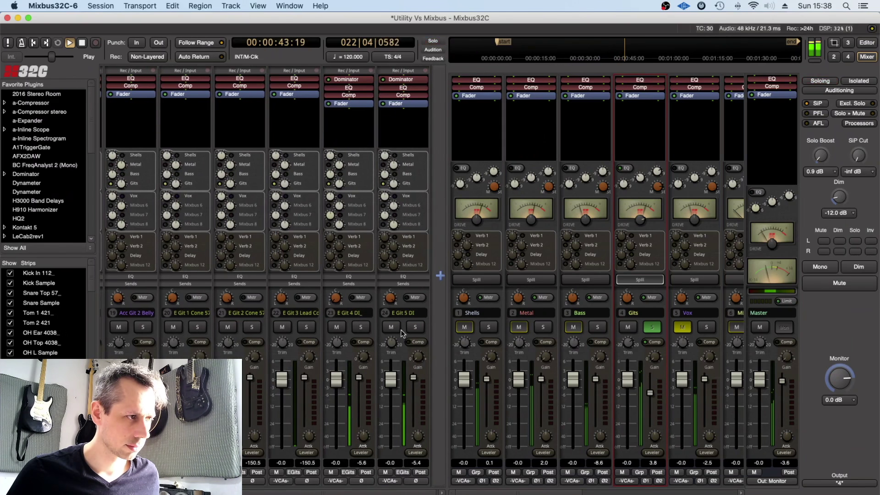
key("space")
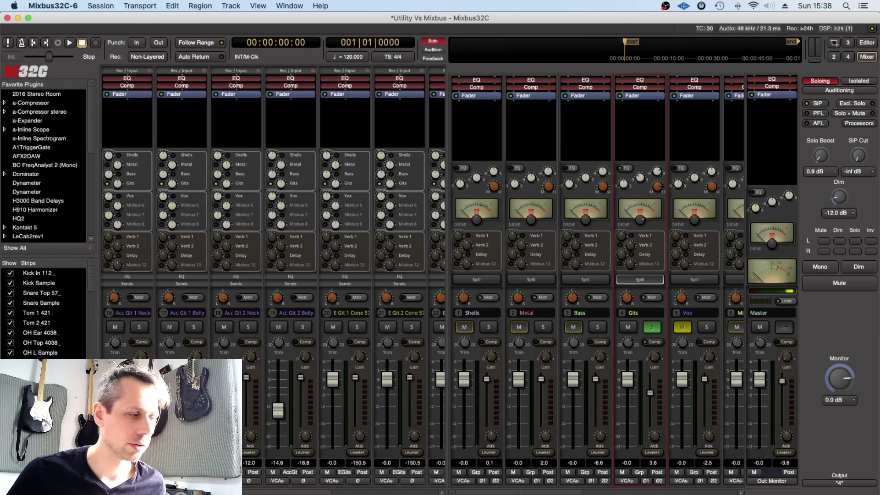
Nudge Acc Git 2 Belly up to about -13.7 dB, then switch to the Editor window.
left_click_drag(278, 413, 278, 409)
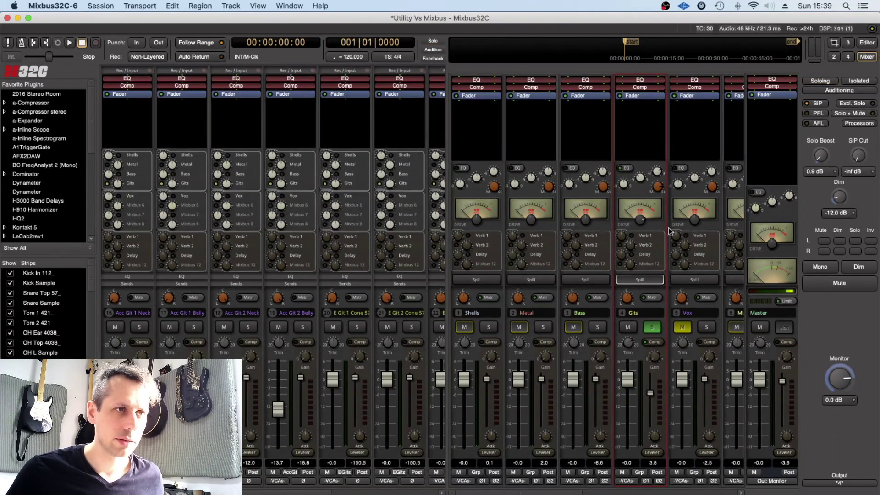
left_click(867, 43)
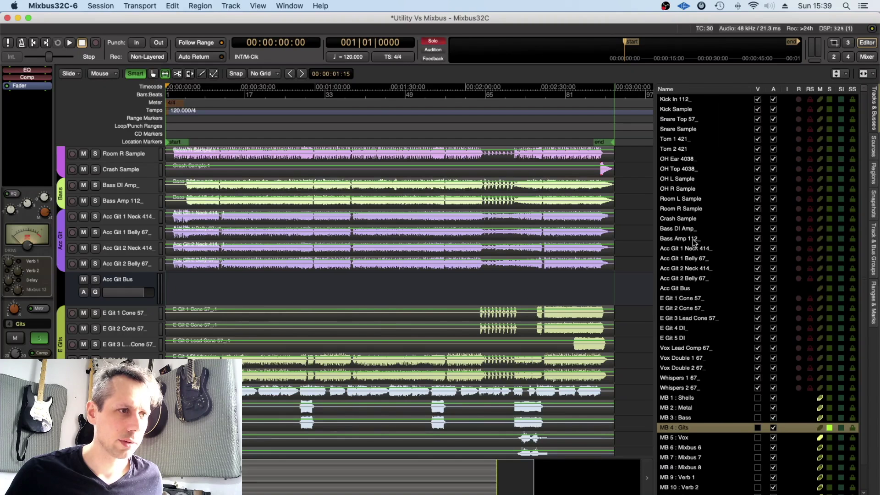
Select Acc Git Bus, choose Audio Busses in Add Track/Bus/VCA, then close without adding.
left_click(116, 279)
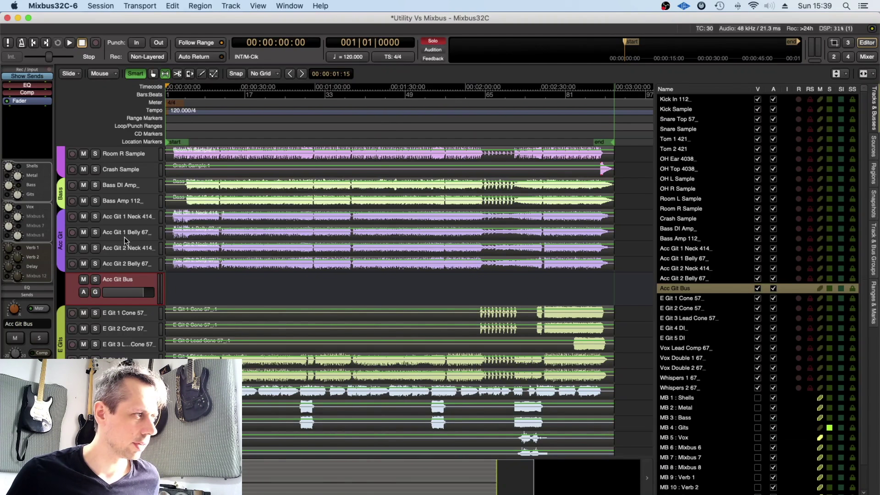
key("super+shift+n")
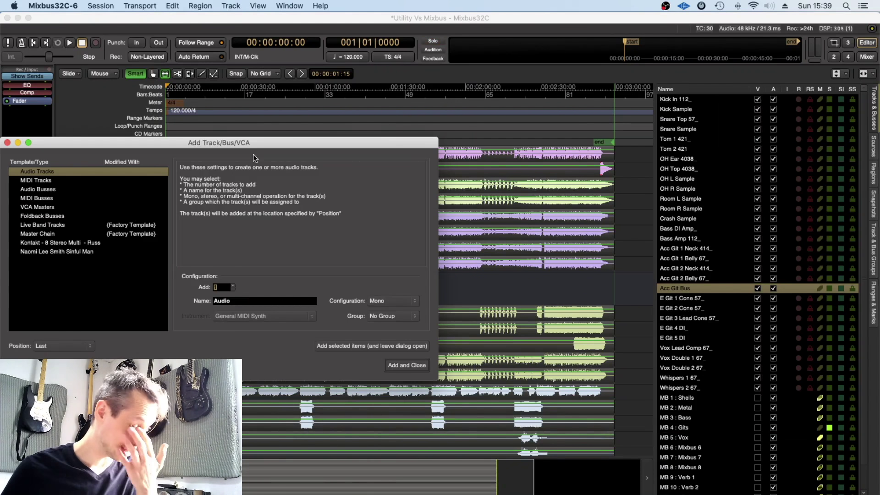
left_click_drag(252, 145, 508, 145)
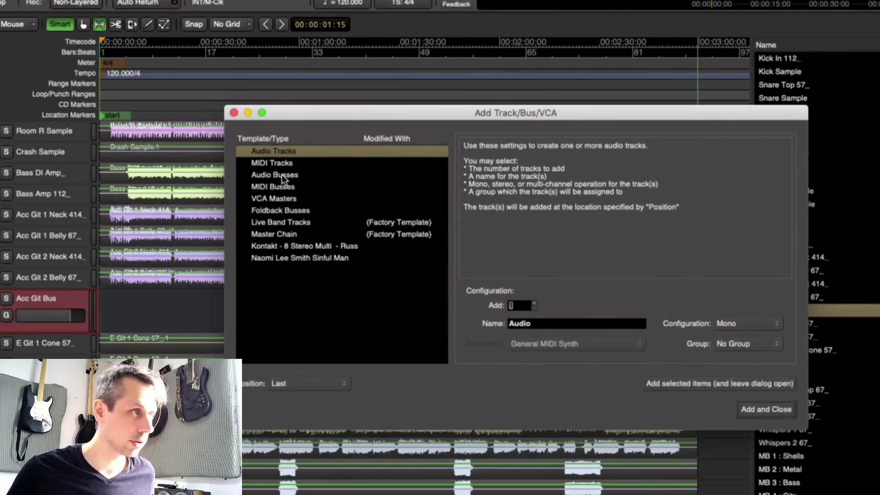
left_click(282, 177)
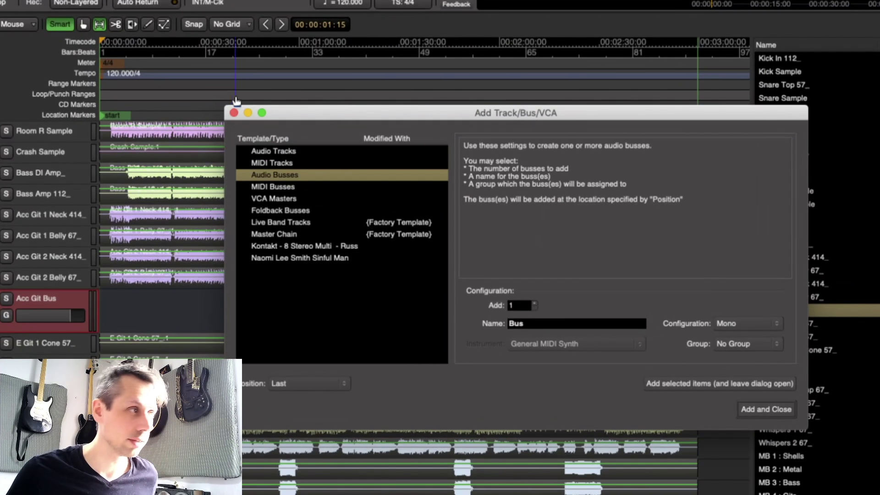
left_click(234, 113)
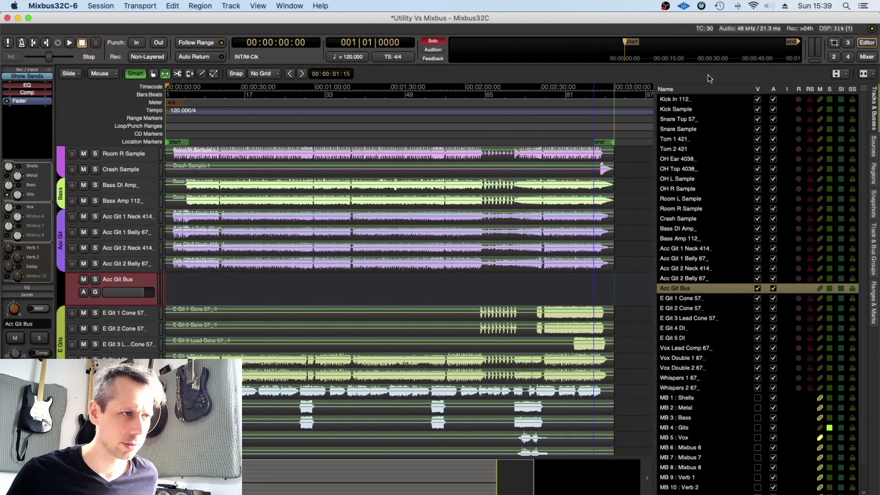
Return to the Mixer, re-toggle the Gits spill, and scroll to the four Acc Git strips beside Acc Git Bus.
key("alt+m")
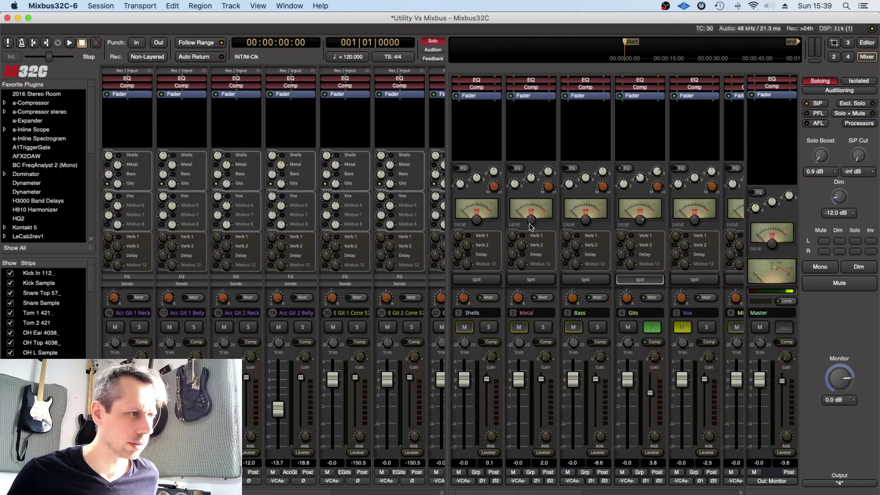
left_click(643, 278)
left_click(642, 279)
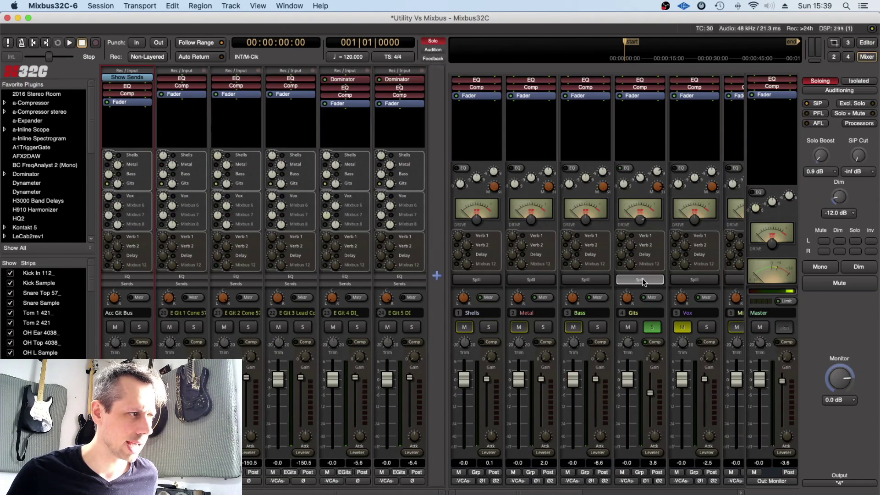
scroll(274, 331, "left", 5)
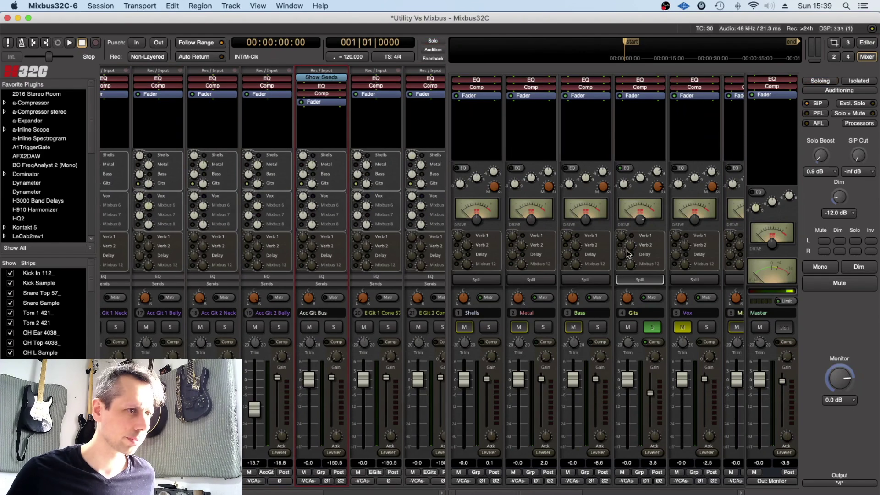
scroll(275, 321, "left", 5)
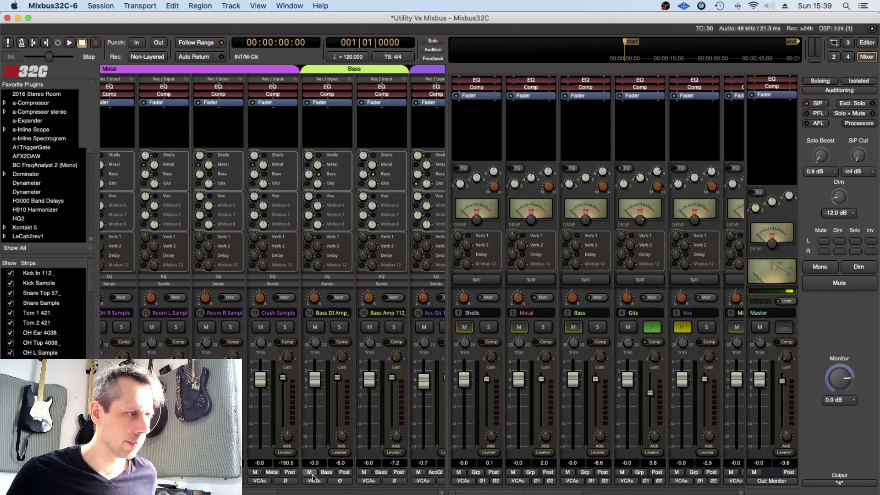
left_click_drag(263, 493, 284, 492)
left_click(284, 492)
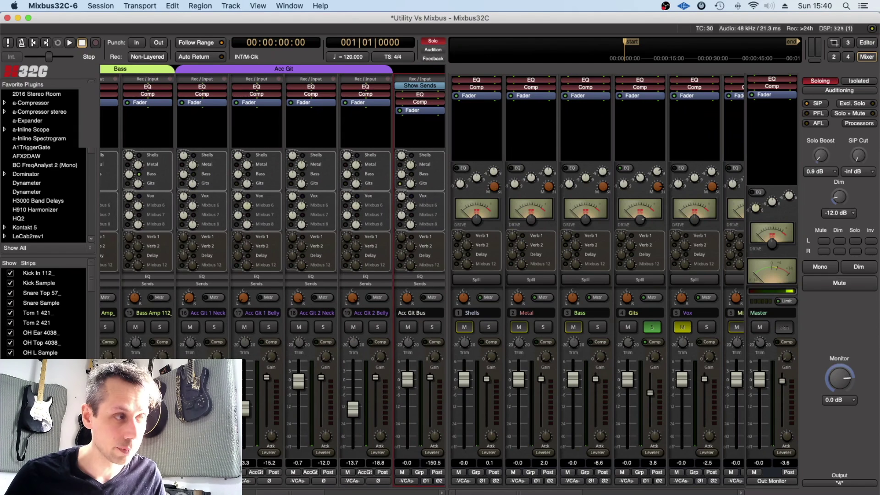
left_click_drag(313, 493, 340, 493)
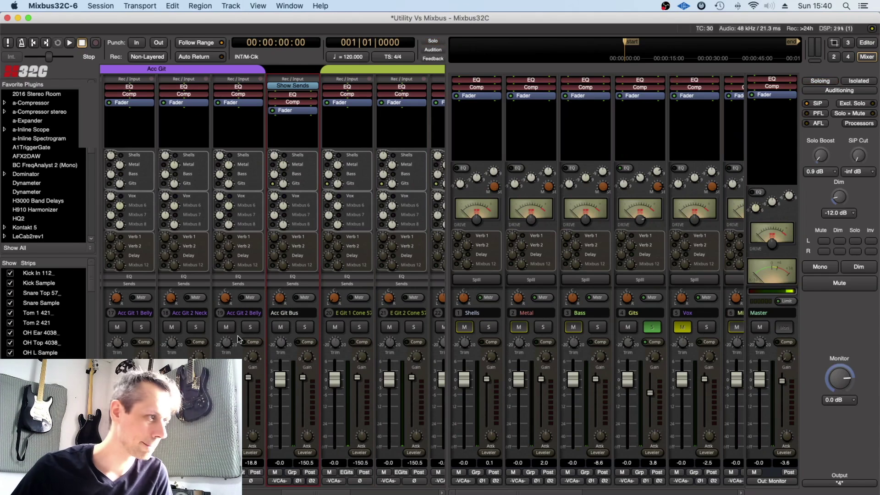
scroll(133, 128, "left", 1)
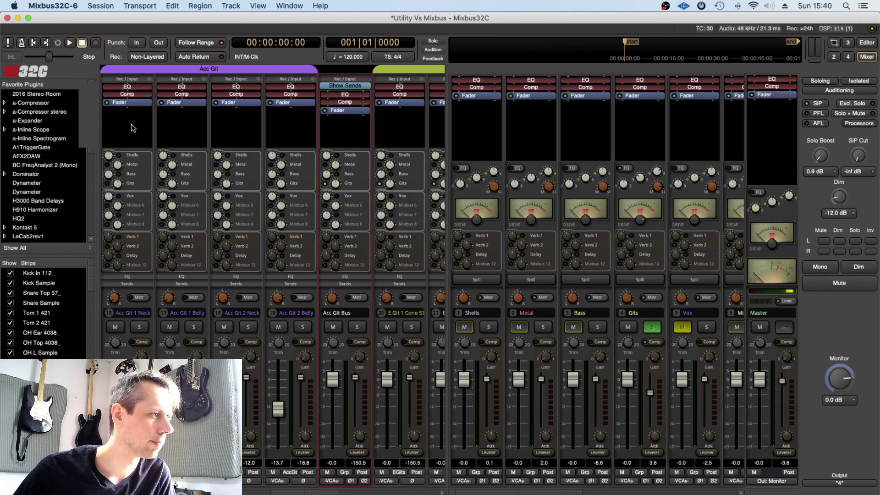
Add a new aux send on Acc Git 1 Neck routed to the Acc Git Bus input.
right_click(131, 123)
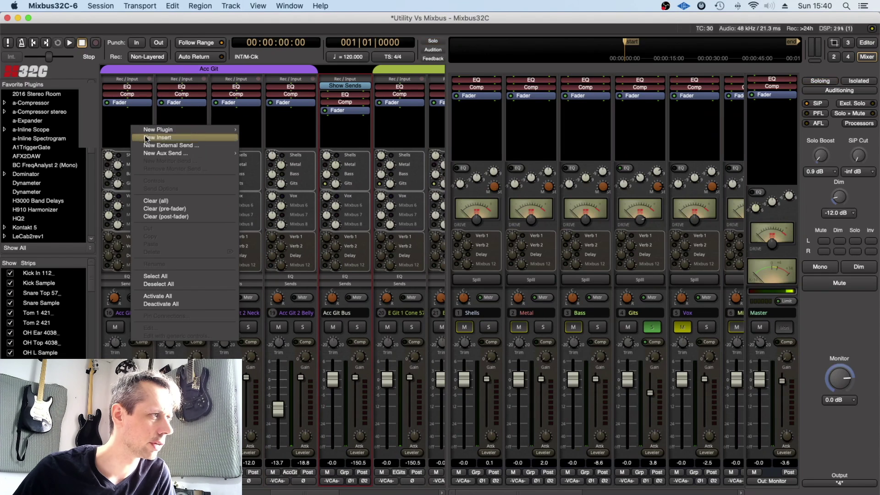
left_click(172, 146)
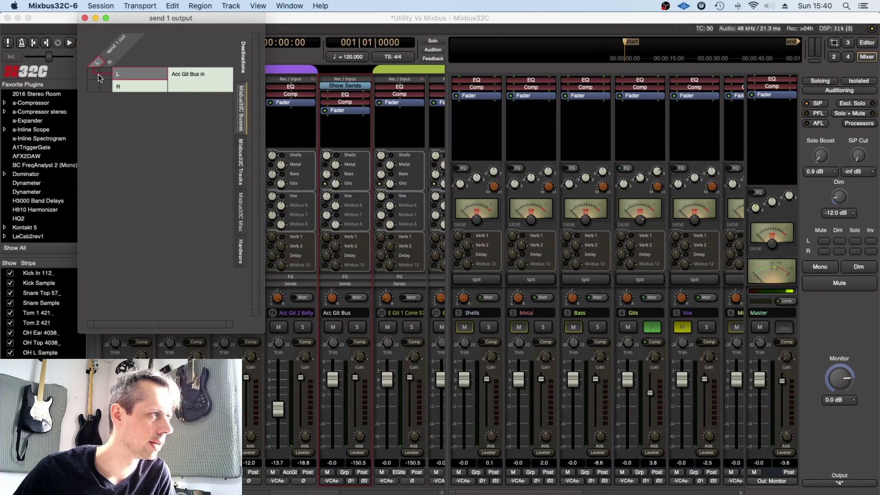
left_click(109, 86)
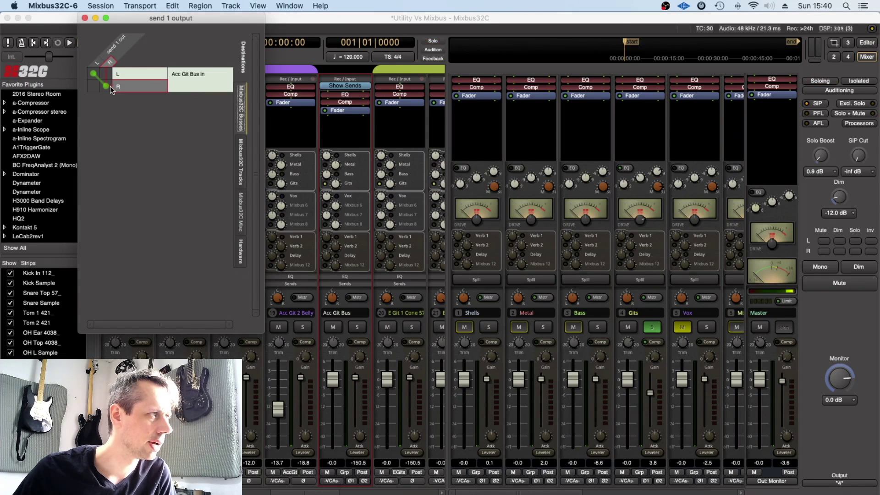
left_click(85, 18)
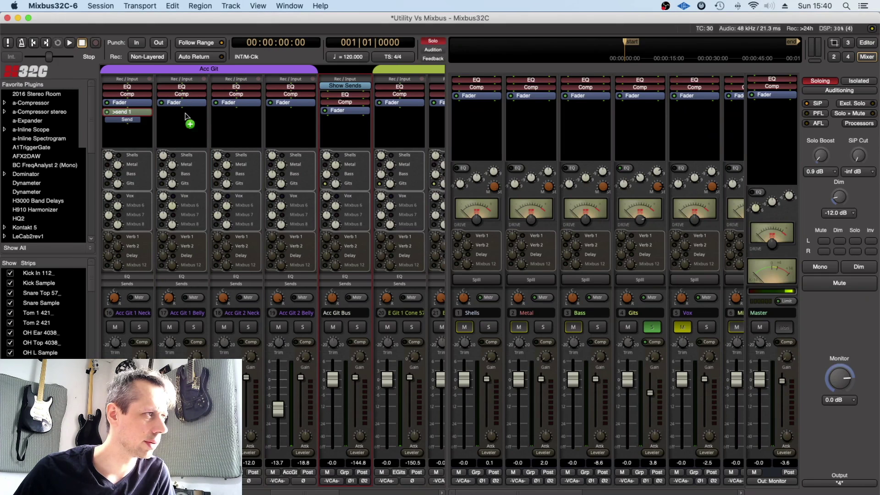
Copy that send onto Acc Git 1 Belly, Acc Git 2 Neck and Acc Git 2 Belly.
left_click_drag(185, 116, 201, 123)
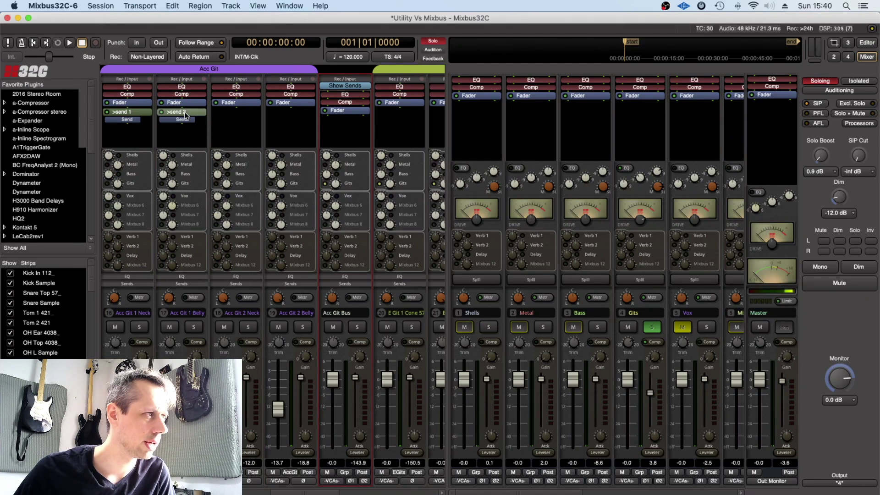
left_click(230, 115)
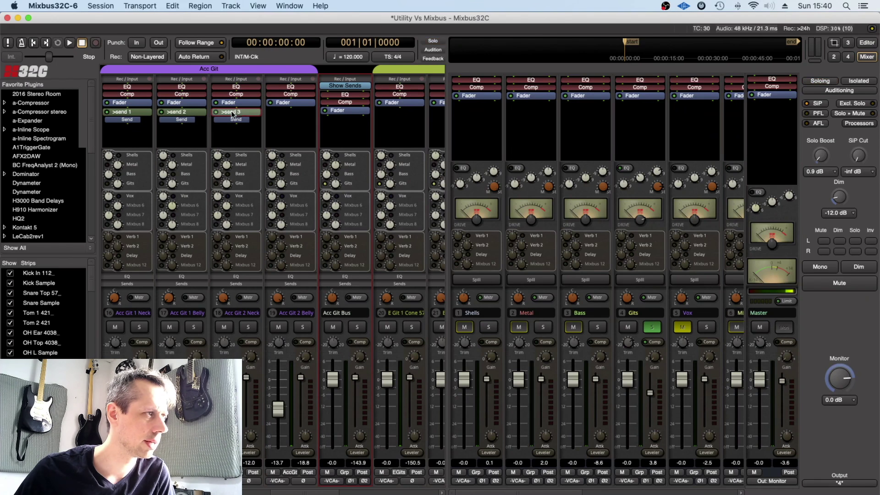
left_click(288, 118)
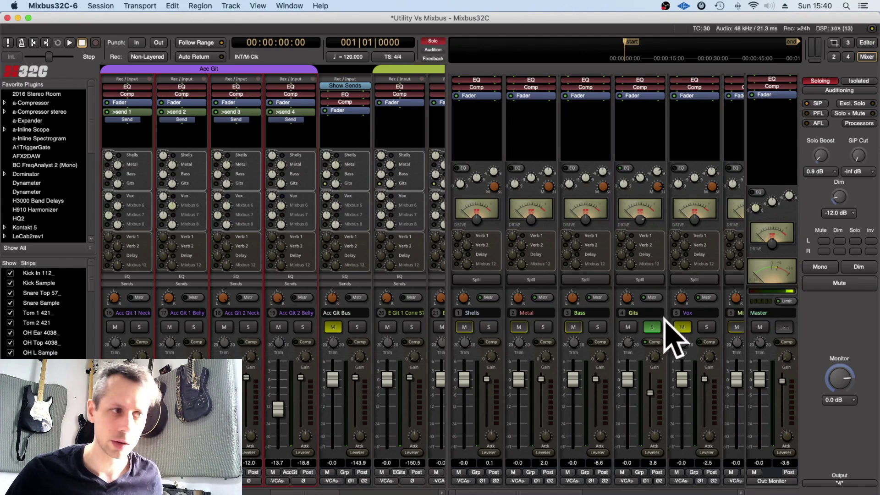
Unsolo the Gits bus and play the session from about 36 seconds.
left_click(653, 328)
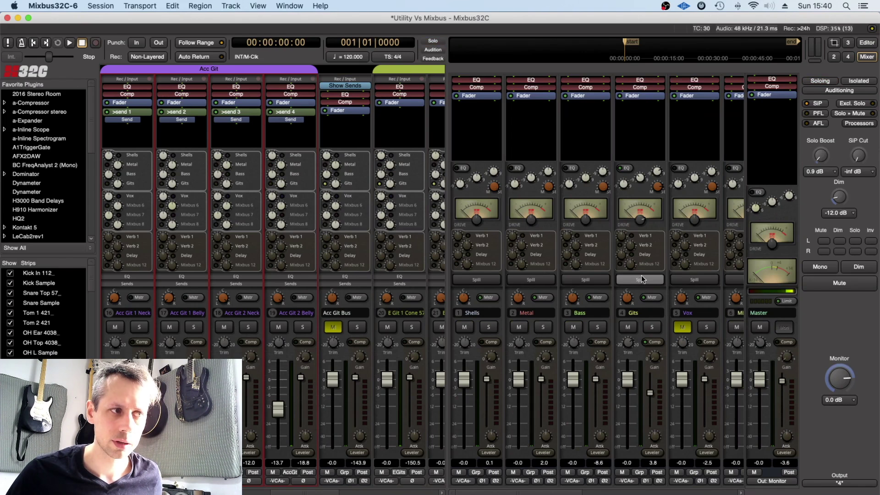
key("space")
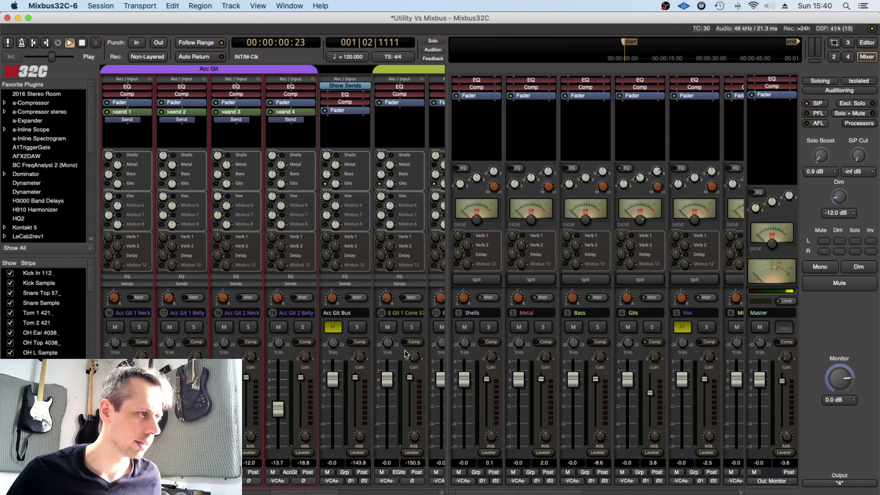
left_click(725, 42)
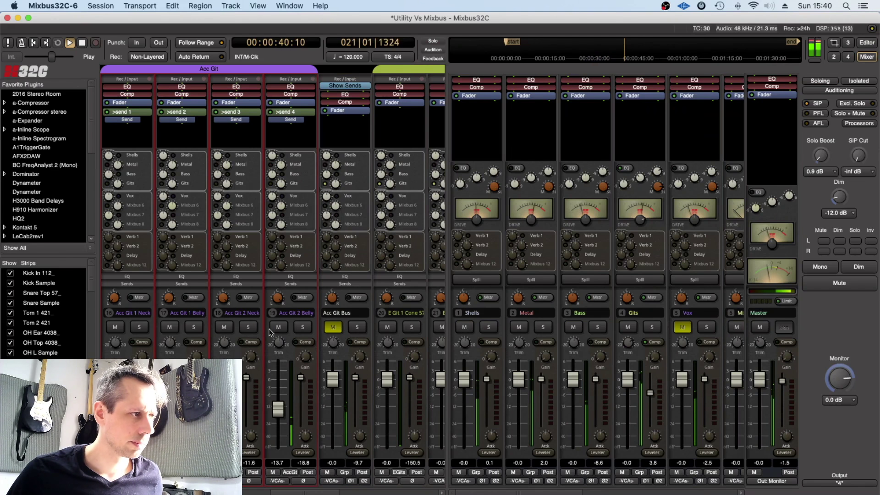
Solo the four Acc Git tracks and Acc Git Bus, unmute the bus, and open its dynamics mode menu.
left_click(303, 327)
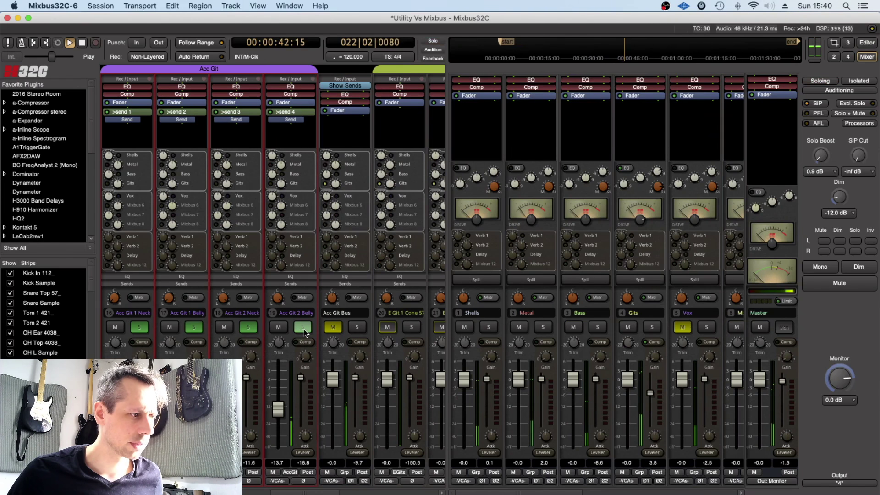
left_click(358, 327)
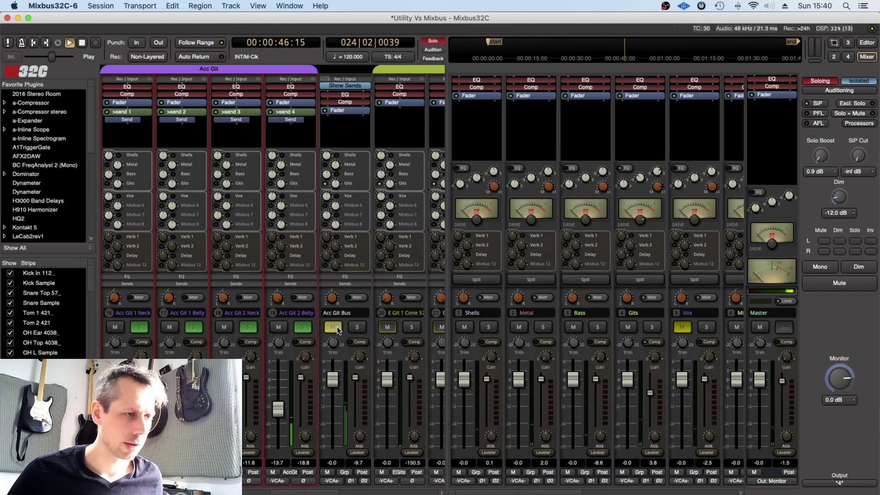
left_click(333, 327)
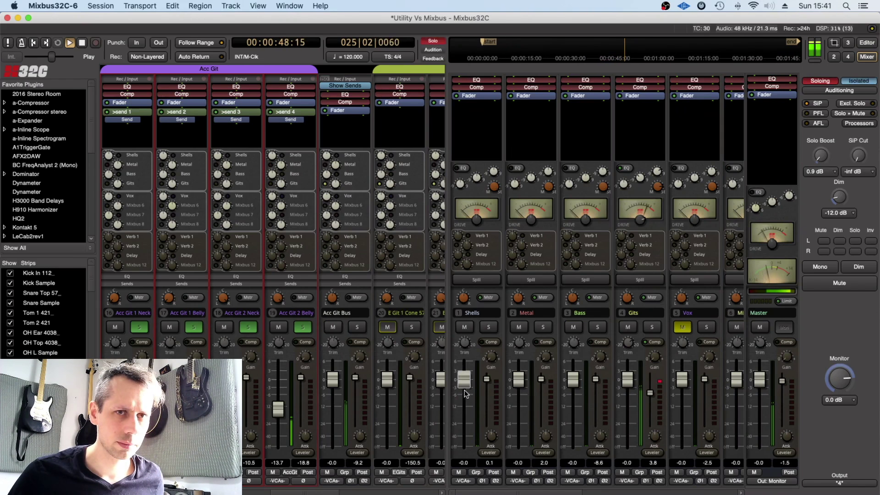
key("Home")
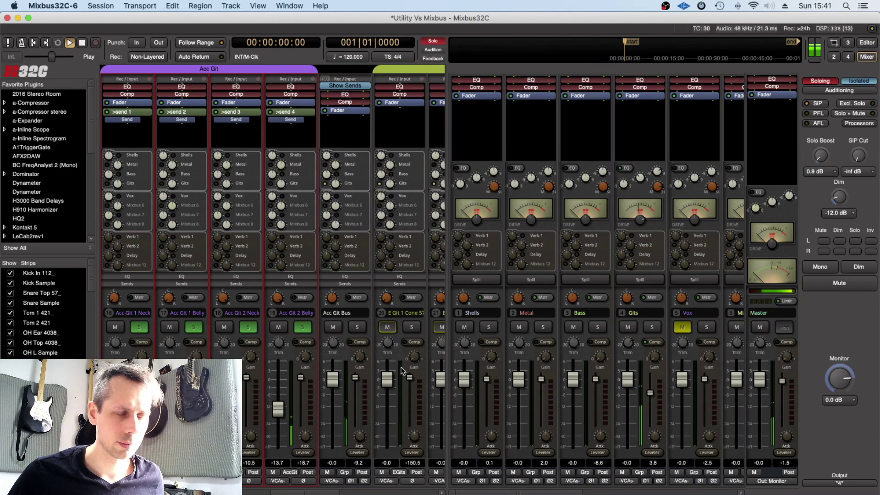
key("space")
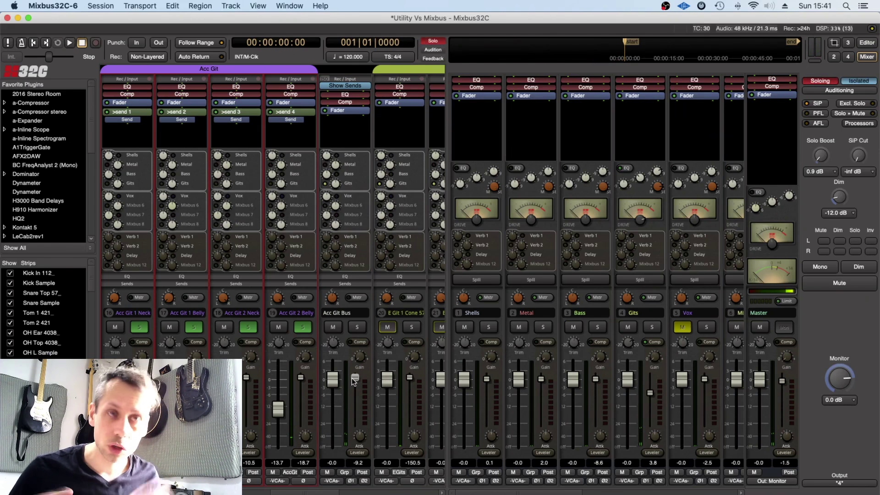
left_click(357, 453)
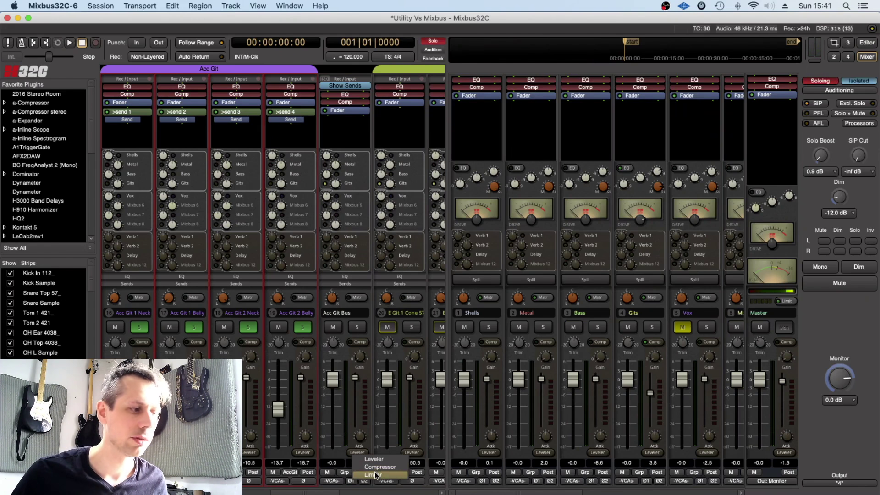
Switch Acc Git Bus dynamics to Limiter and set its threshold to about -17.2 while listening.
left_click(361, 477)
key("space")
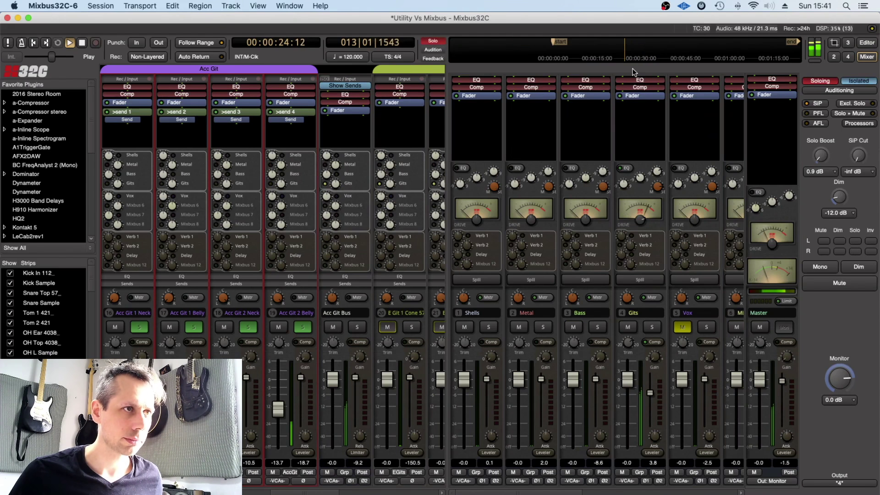
key("space")
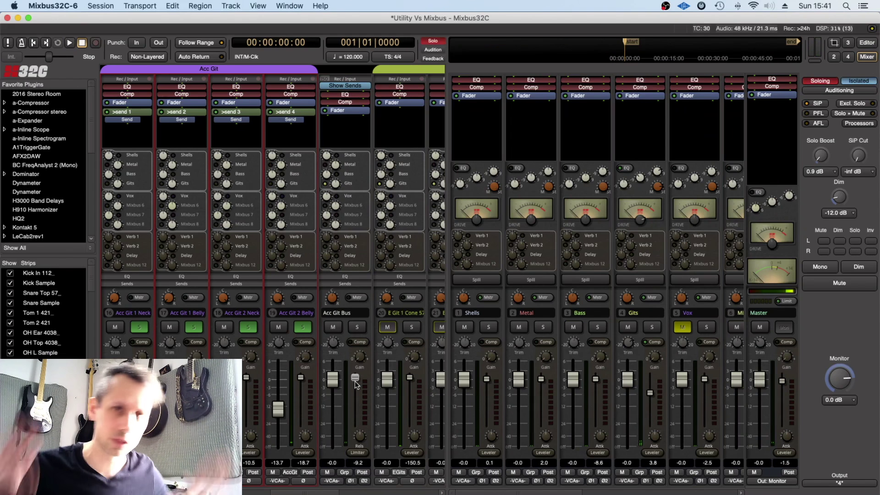
left_click_drag(354, 377, 356, 435)
key("space")
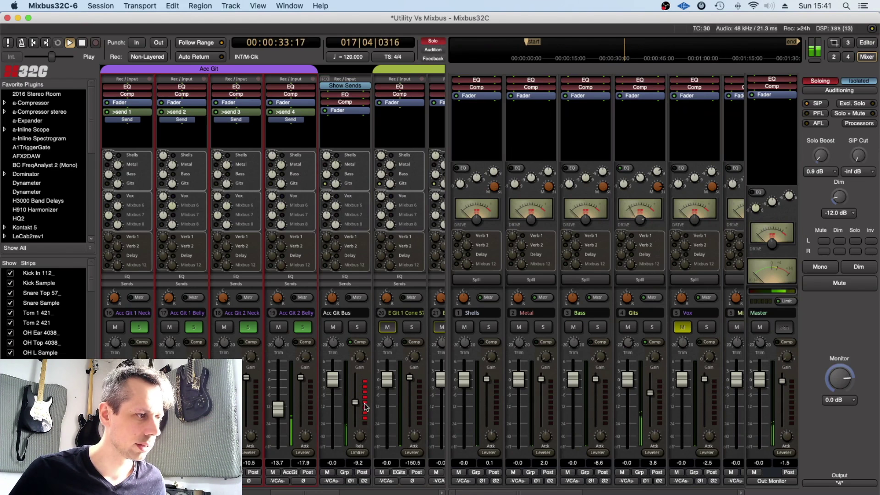
left_click_drag(355, 402, 358, 370)
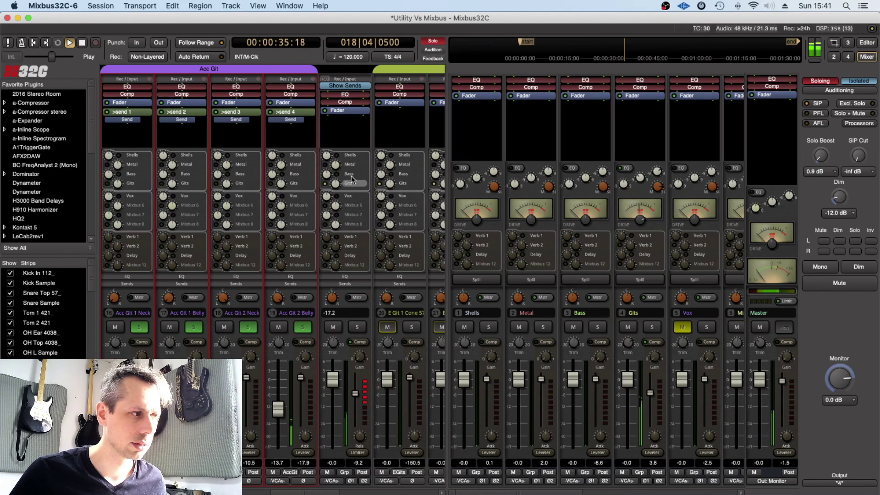
key("space")
Show the strip EQ controls and shape the Acc Git Bus EQ during playback around 40 seconds.
left_click(346, 278)
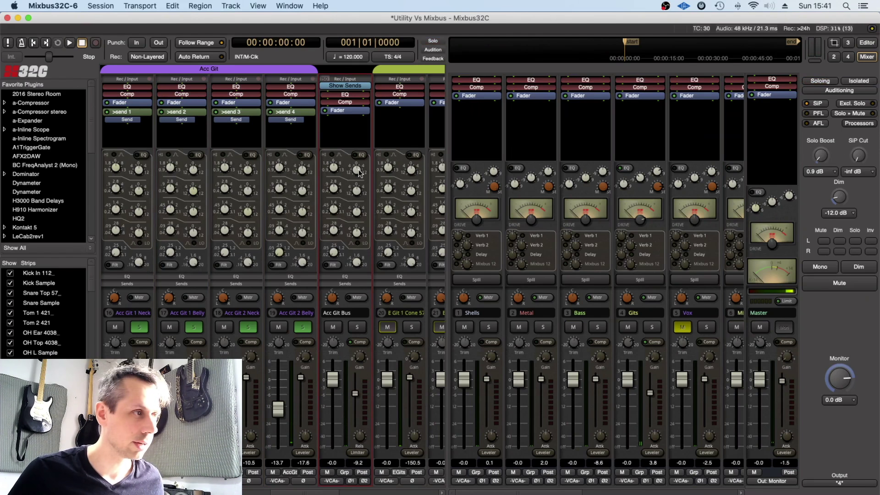
key("space")
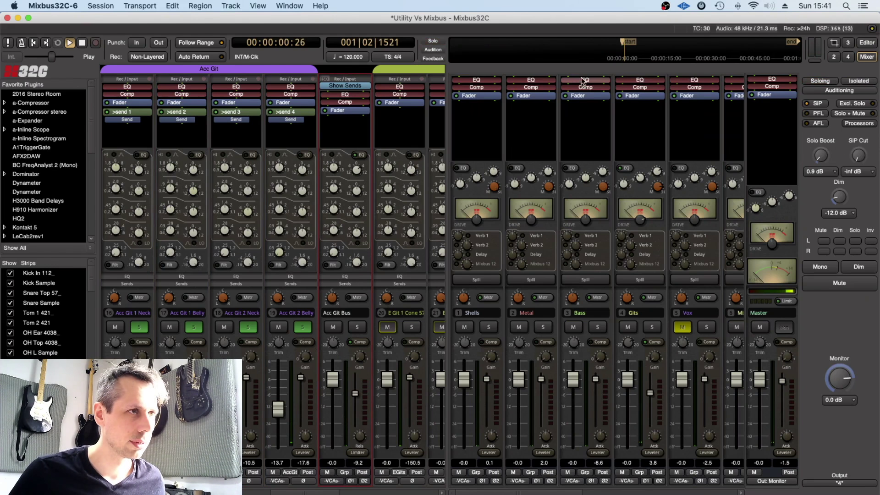
left_click(742, 43)
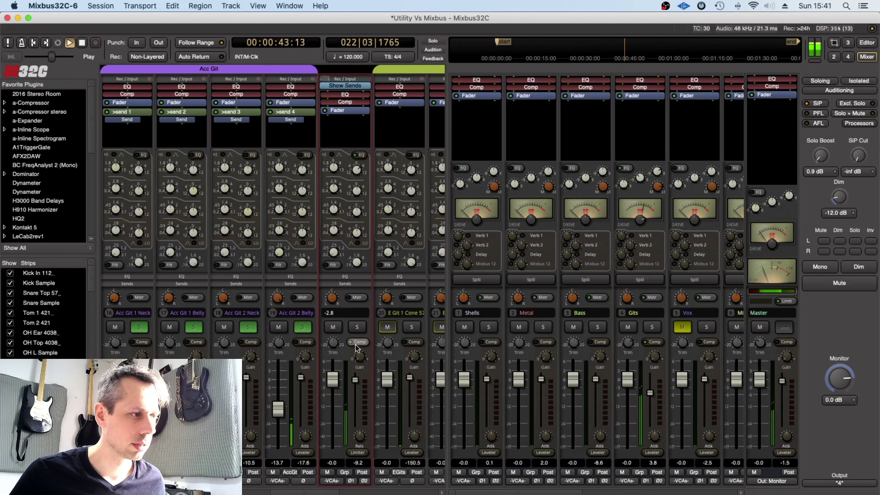
mouse_move(360, 207)
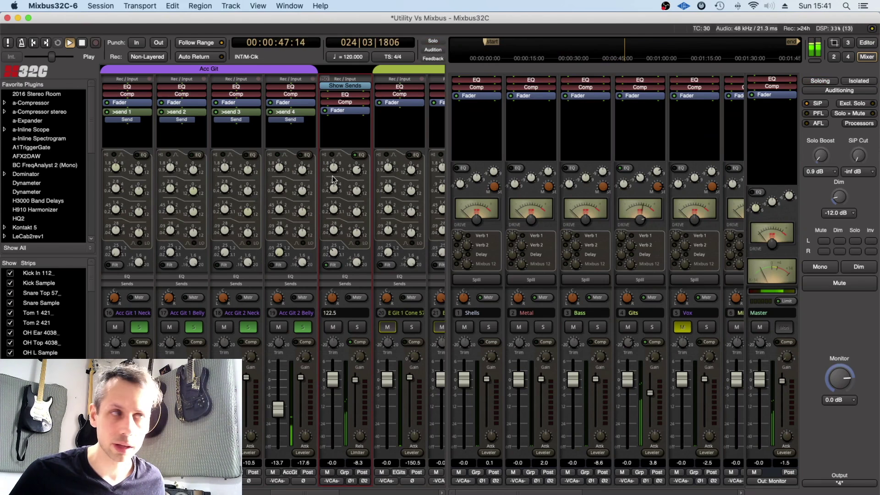
key("space")
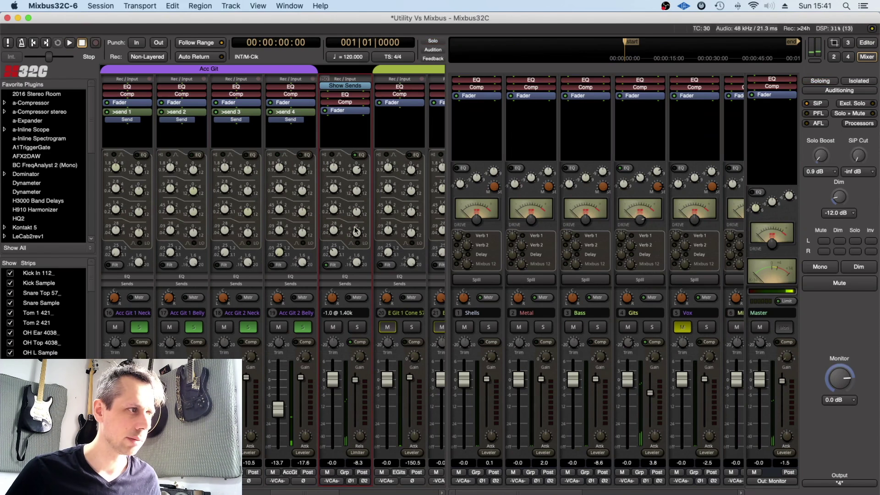
key("space")
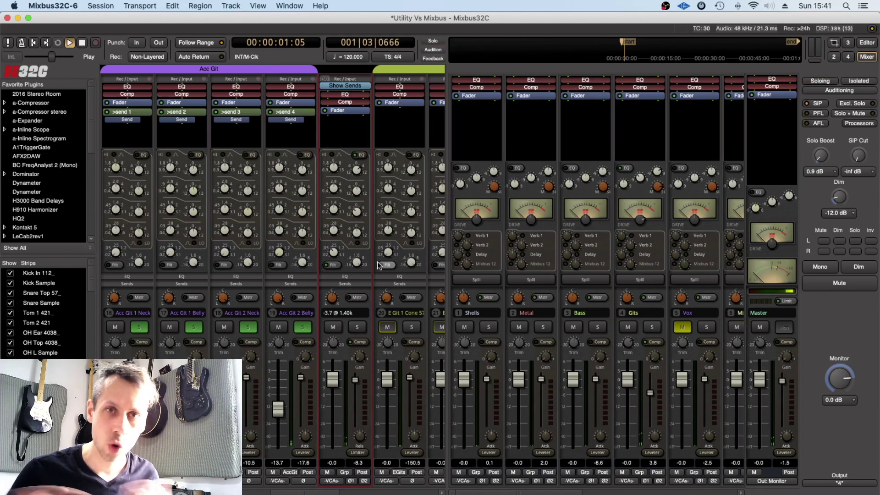
left_click(744, 42)
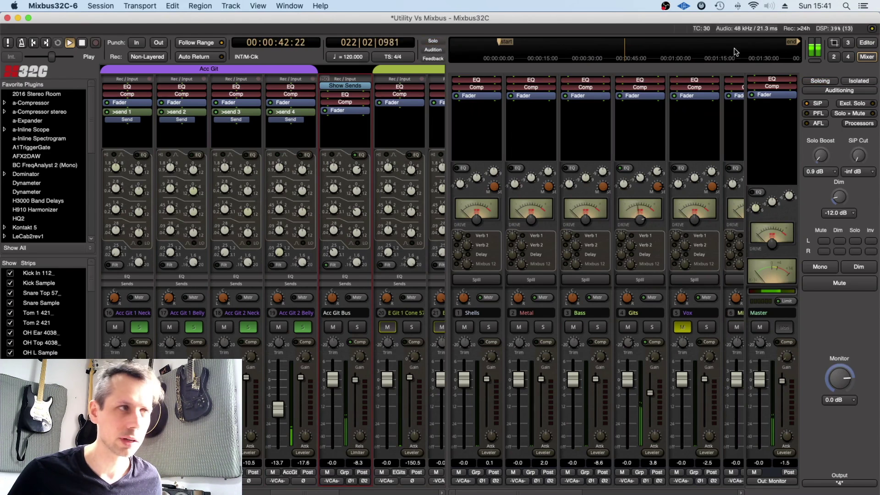
scroll(334, 398, "down", 1)
scroll(333, 398, "up", 1)
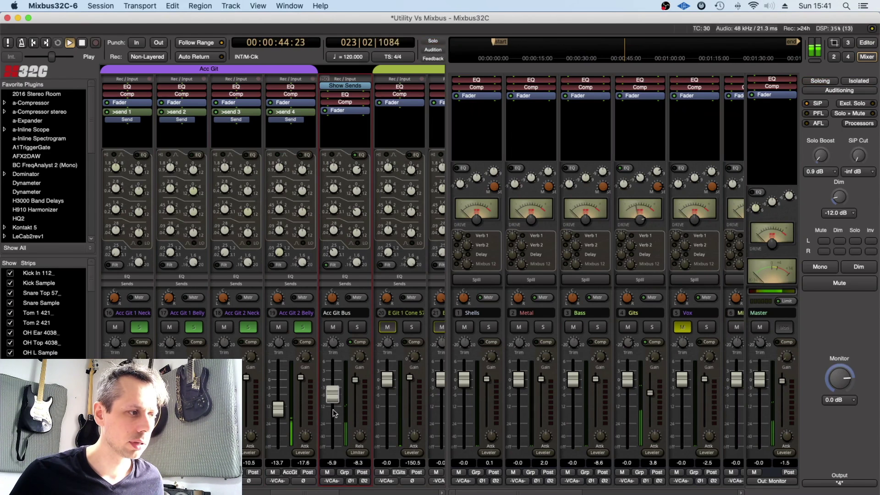
left_click(301, 327)
key("space")
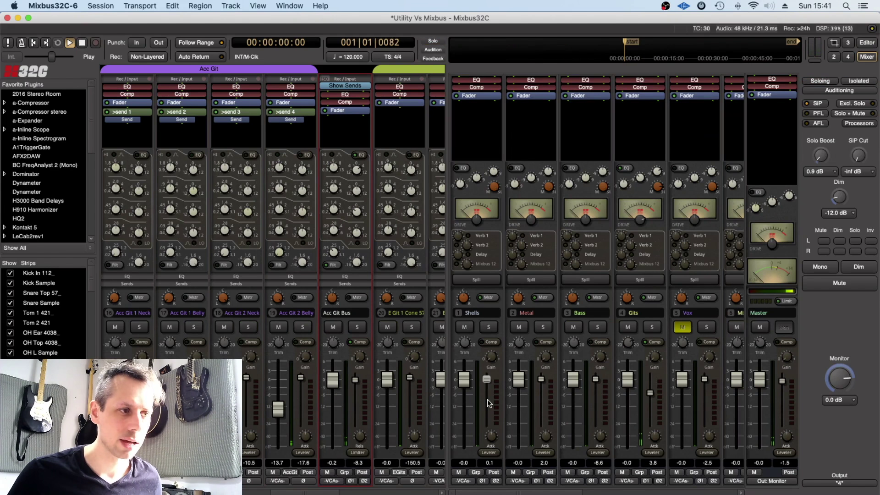
Raise the Acc Git Bus fader from -18.5 to about 4.1 dB while playing from 23 seconds.
left_click(695, 48)
key("space")
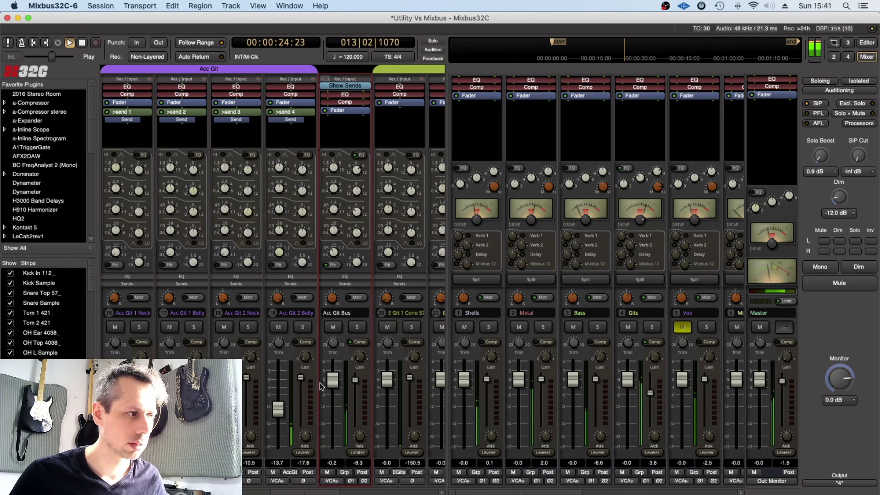
mouse_move(333, 380)
left_mouse_down()
mouse_move(333, 337)
mouse_move(334, 445)
mouse_move(336, 390)
left_mouse_up()
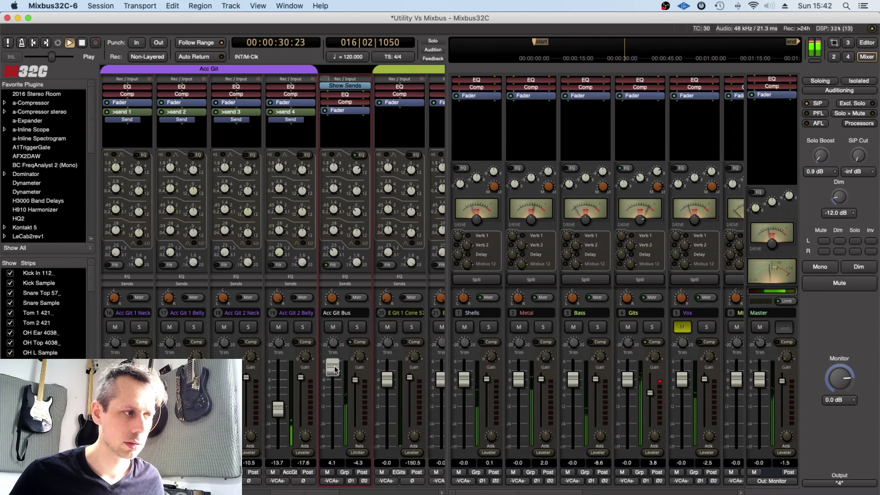
key("space")
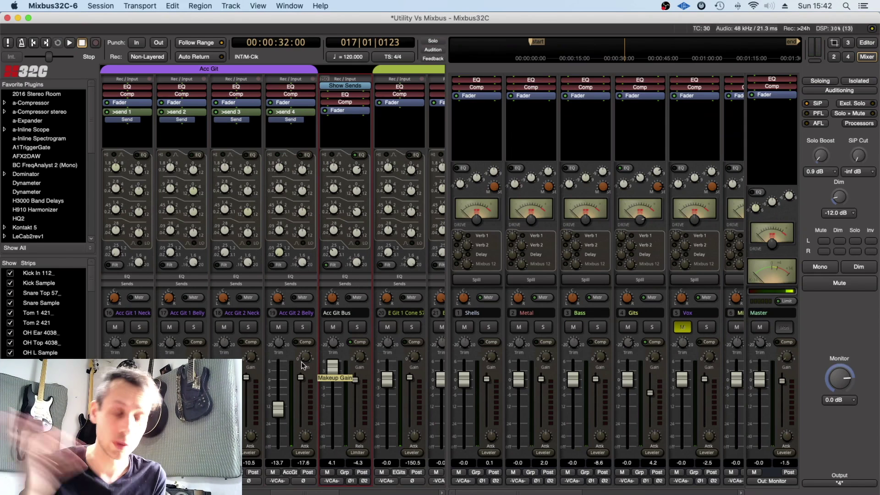
Show send levels, widen the track area to reveal the E Gits strips, and restore EQ panels.
left_click(347, 285)
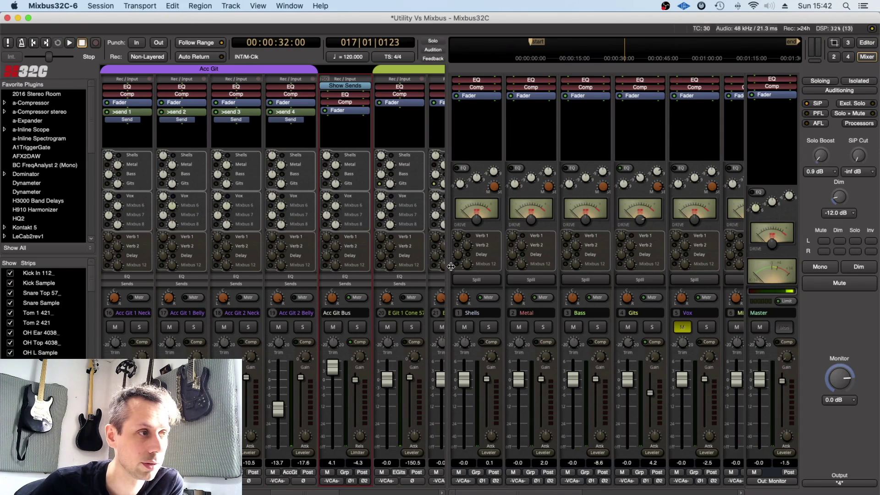
left_click_drag(451, 266, 646, 266)
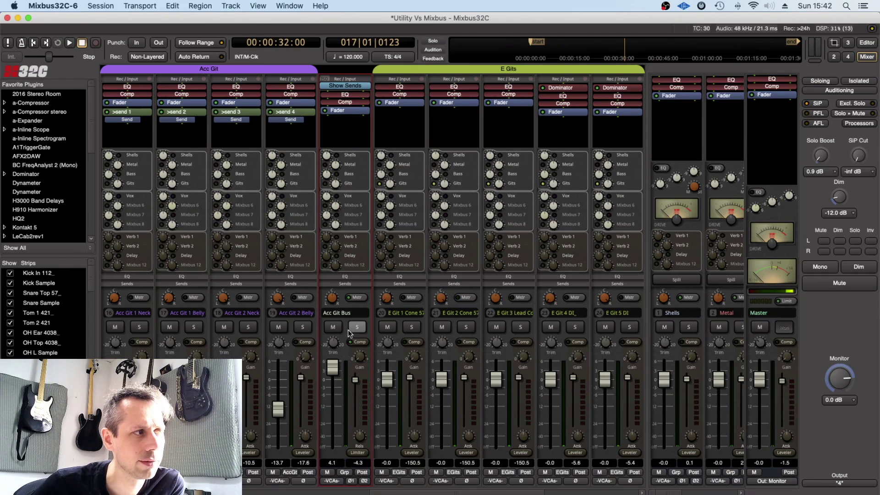
left_click(350, 277)
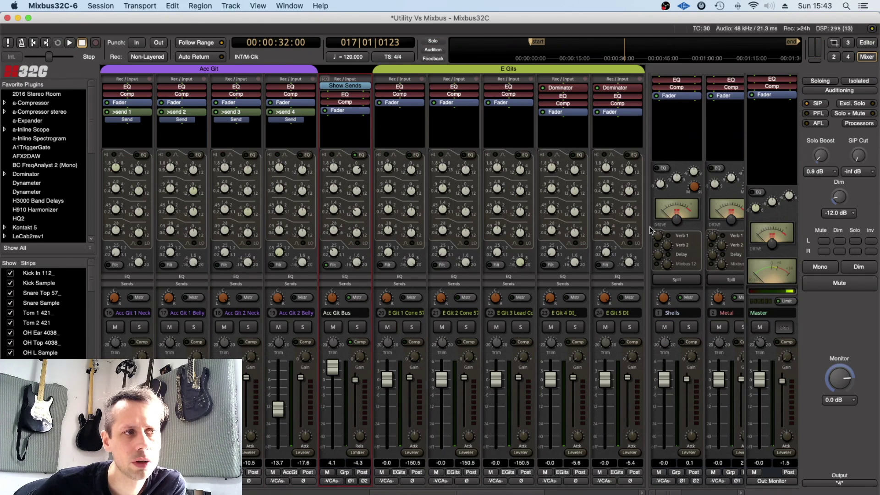
Narrow the track area so Shells, Metal, Bass, Gits and Vox mixbuses show, then browse them.
left_click_drag(647, 231, 487, 242)
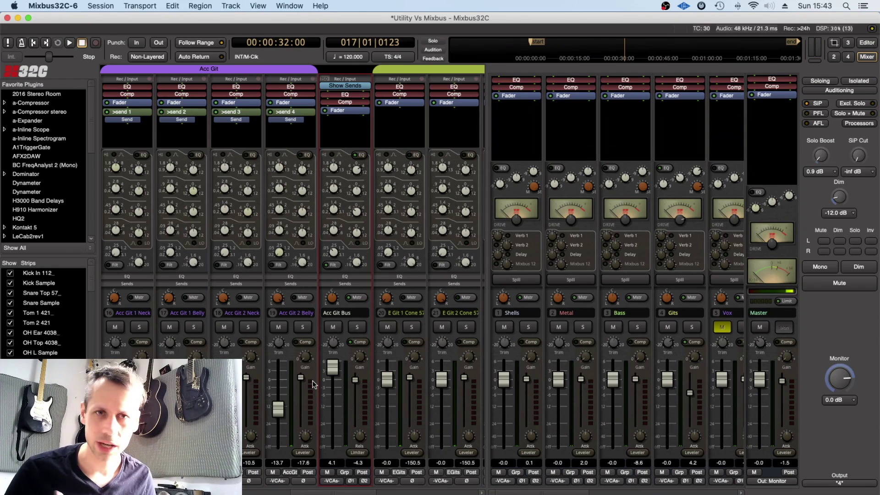
scroll(640, 493, "right", 4)
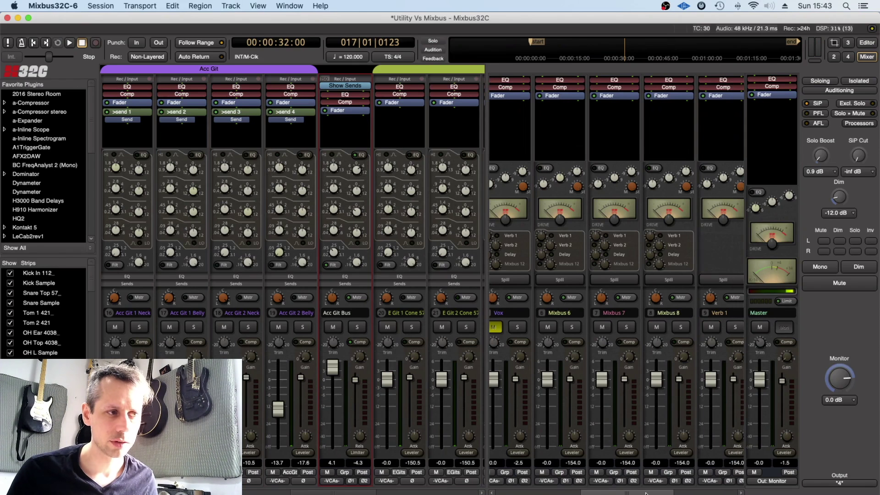
scroll(640, 493, "right", 4)
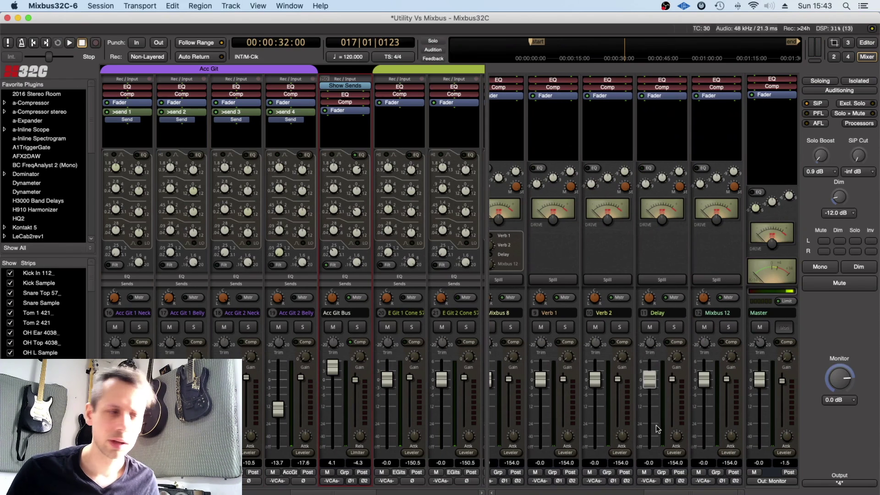
left_click_drag(582, 493, 495, 492)
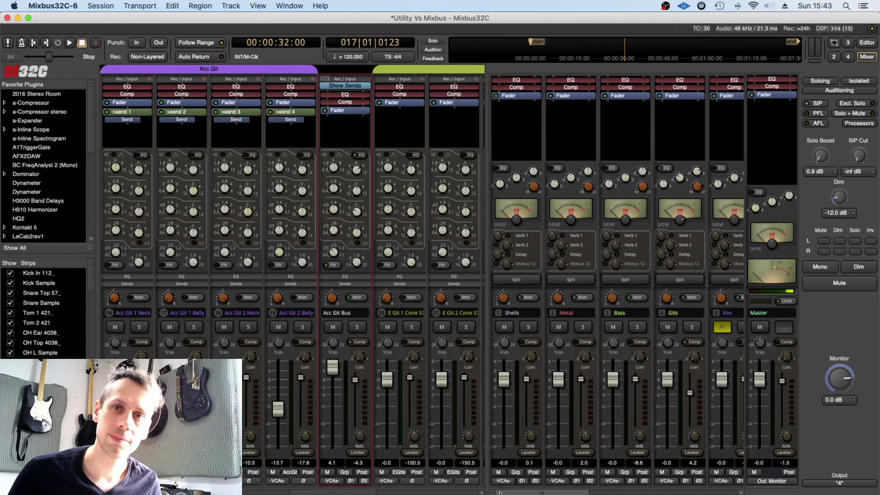